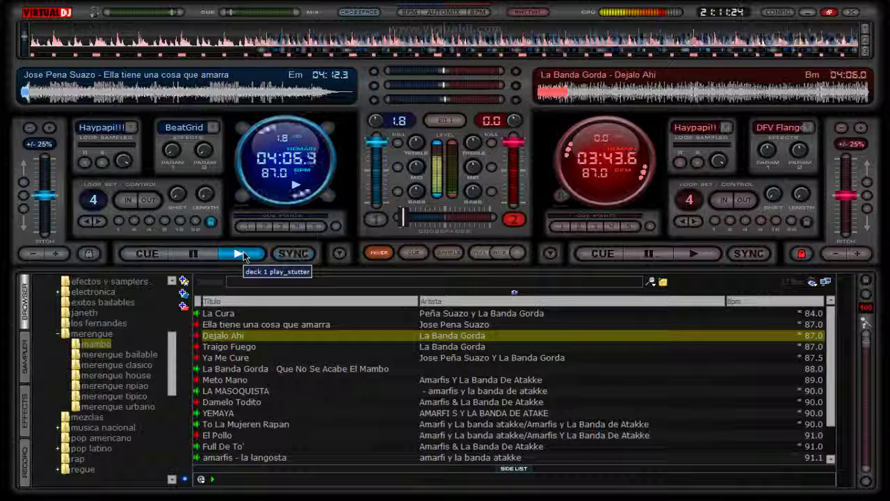
# Step: Cue Dejalo Ahi near its beginning on deck 2 and play it in a 4-beat loop
pyautogui.click(543, 96)
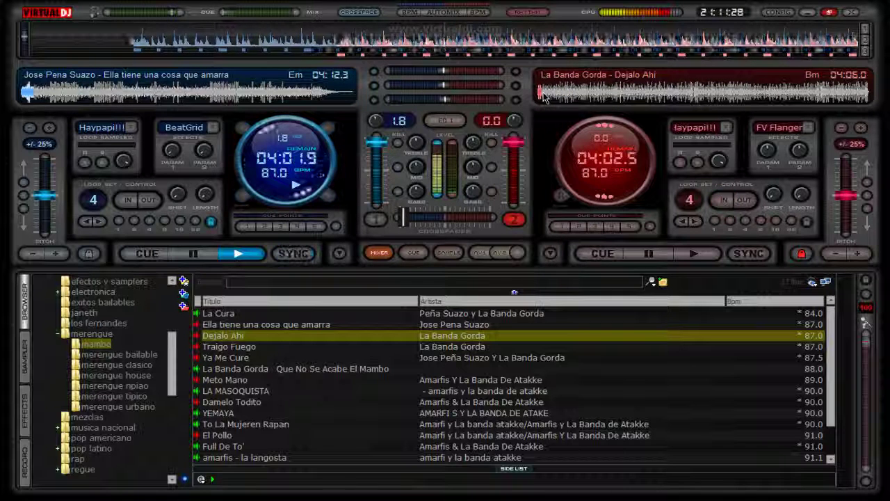
pyautogui.click(696, 253)
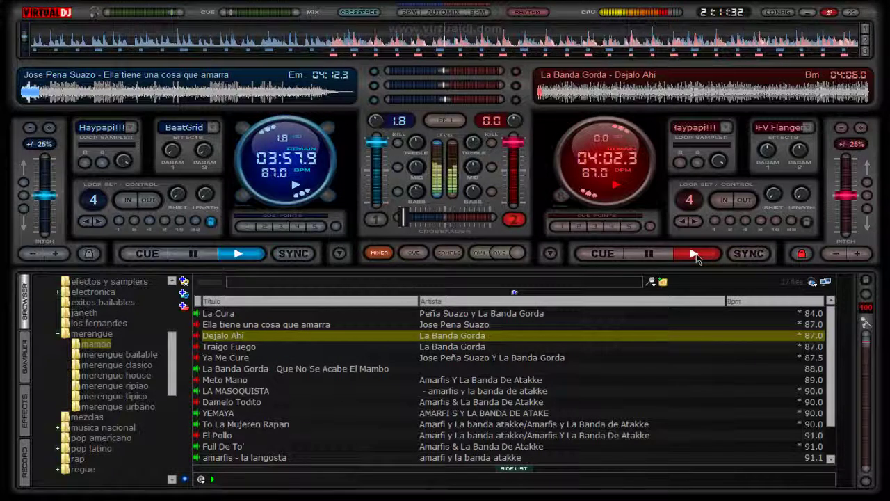
pyautogui.click(744, 221)
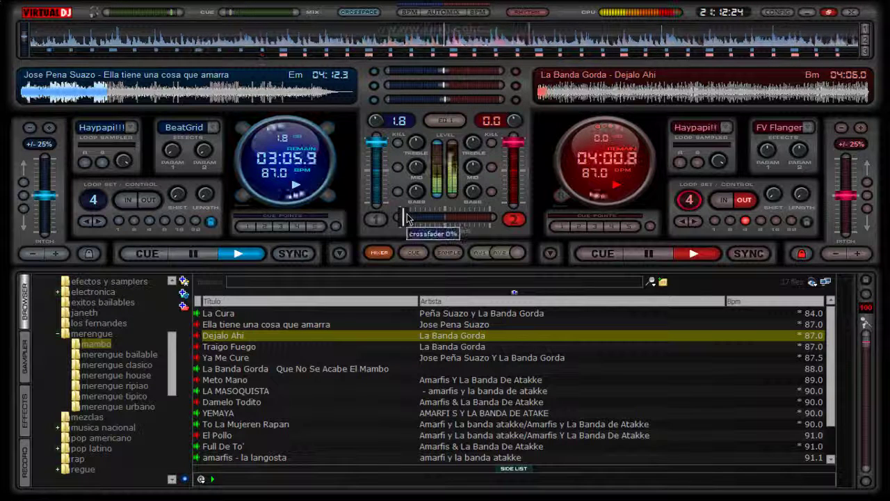
# Step: Crossfade completely from deck 1 to deck 2, releasing the 4-beat loop midway, and pause deck 1
pyautogui.moveTo(410, 219); pyautogui.dragTo(437, 214)
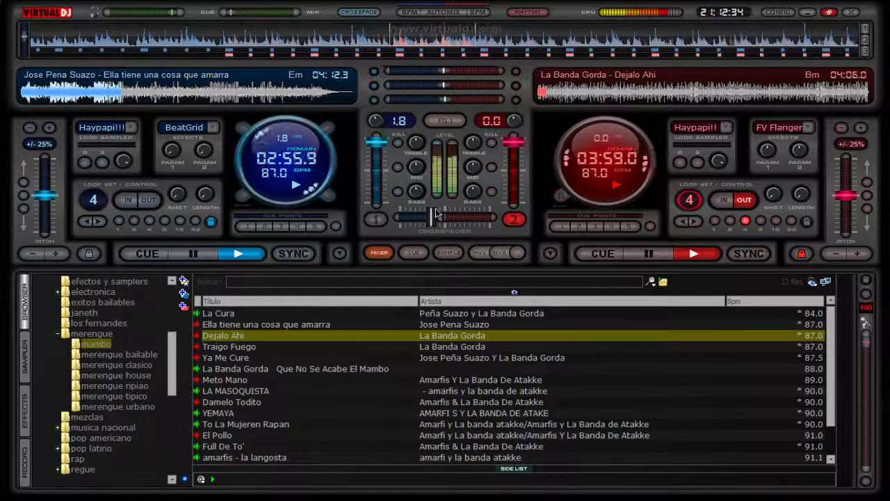
pyautogui.click(746, 222)
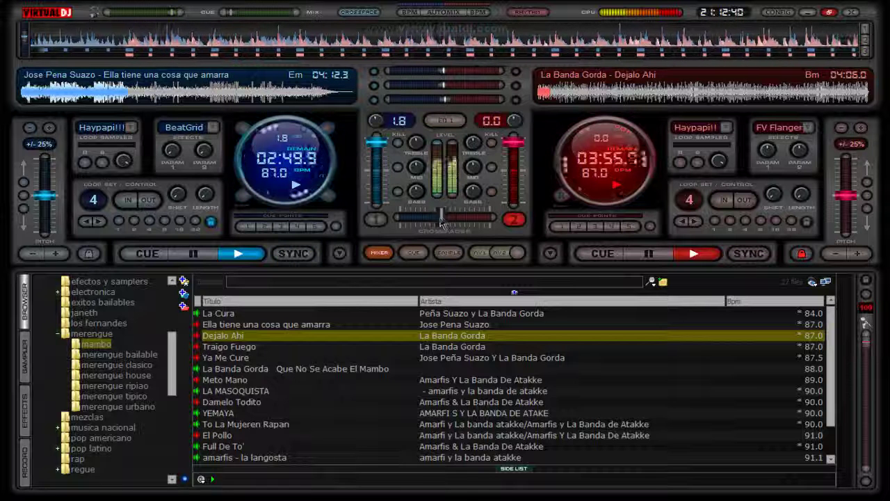
pyautogui.moveTo(439, 220); pyautogui.dragTo(499, 217)
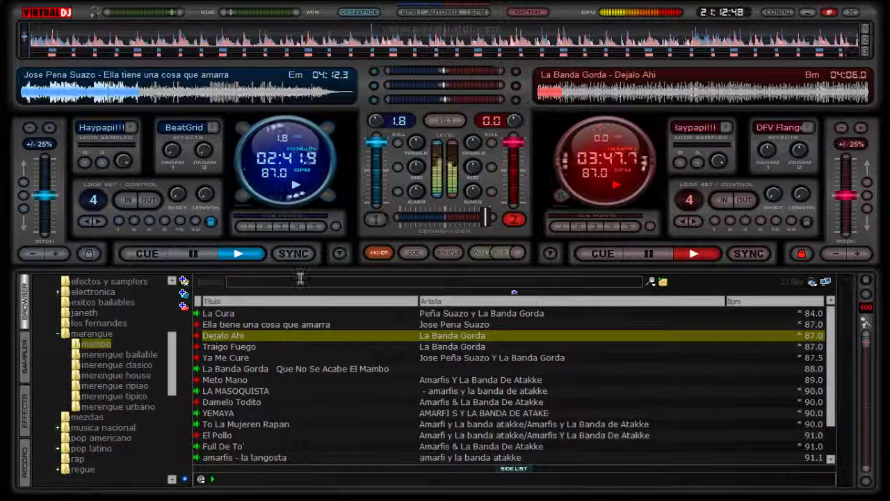
pyautogui.click(201, 258)
pyautogui.click(193, 253)
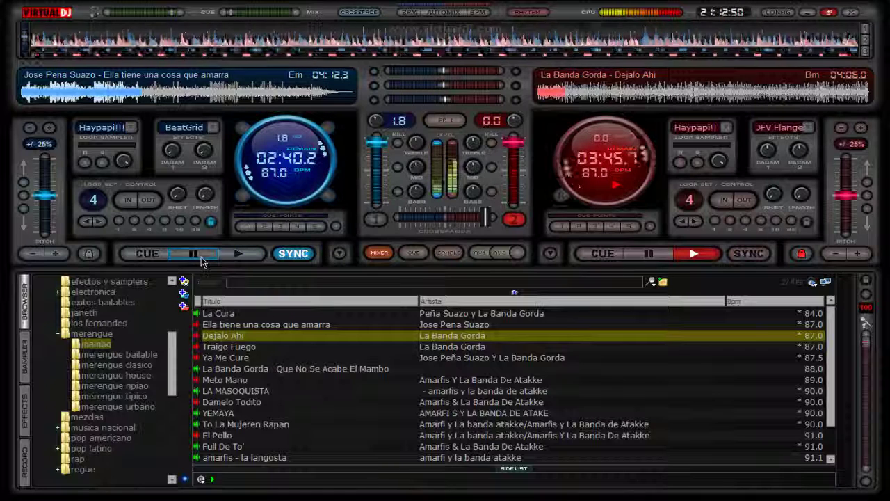
# Step: Load Traigo Fuego on deck 1 and play it in a 4-beat loop synced to deck 2
pyautogui.click(206, 351)
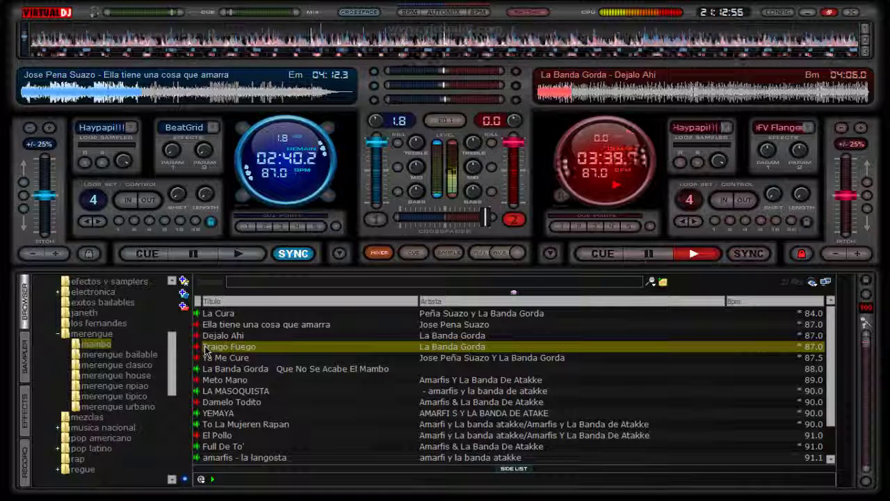
pyautogui.moveTo(205, 351); pyautogui.dragTo(199, 264)
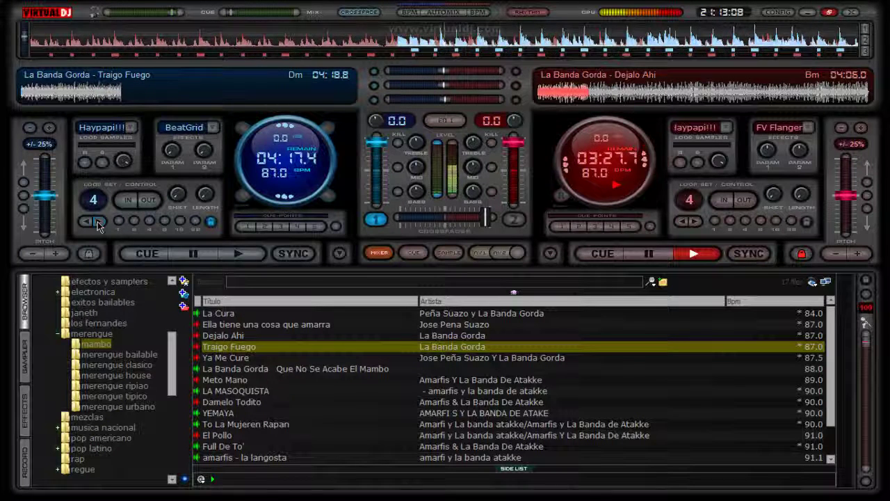
pyautogui.click(148, 223)
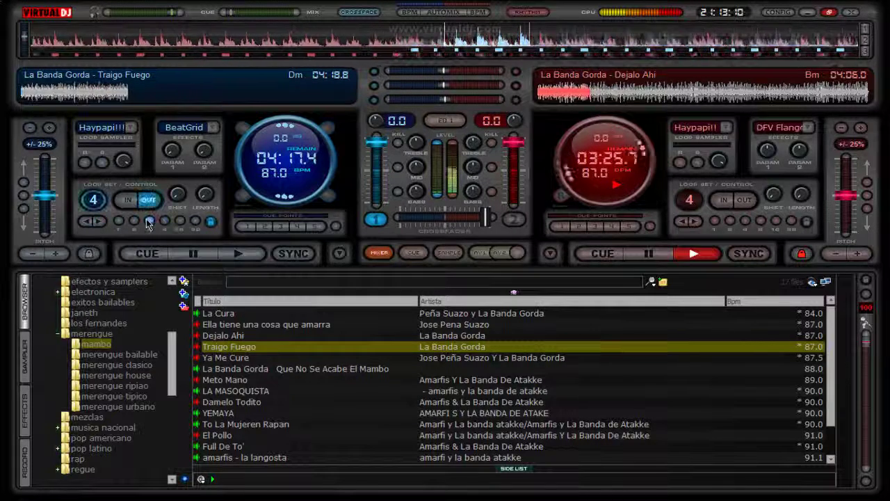
pyautogui.click(226, 252)
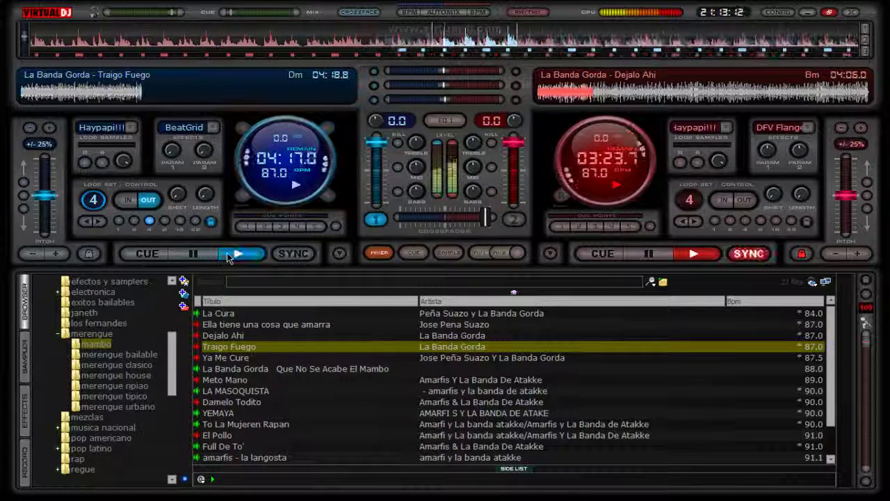
pyautogui.click(289, 255)
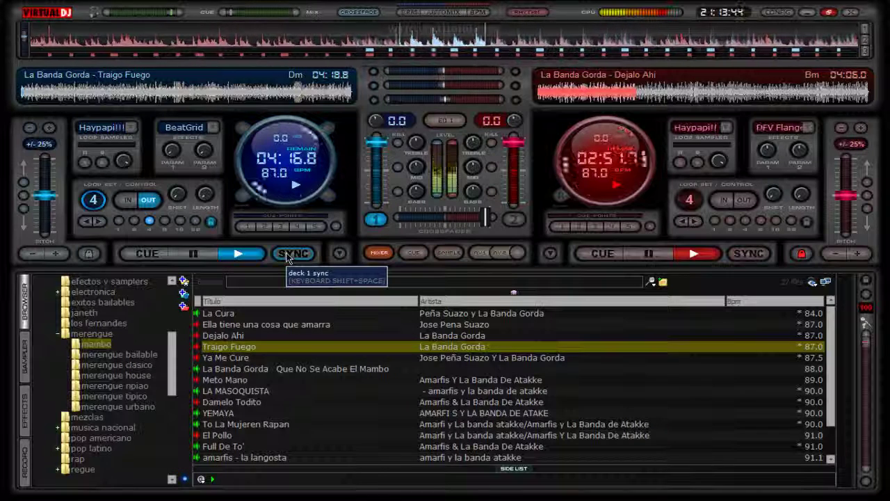
# Step: Load Ya Me Cure on deck 1 and play it in a 4-beat loop synced to deck 2
pyautogui.click(258, 380)
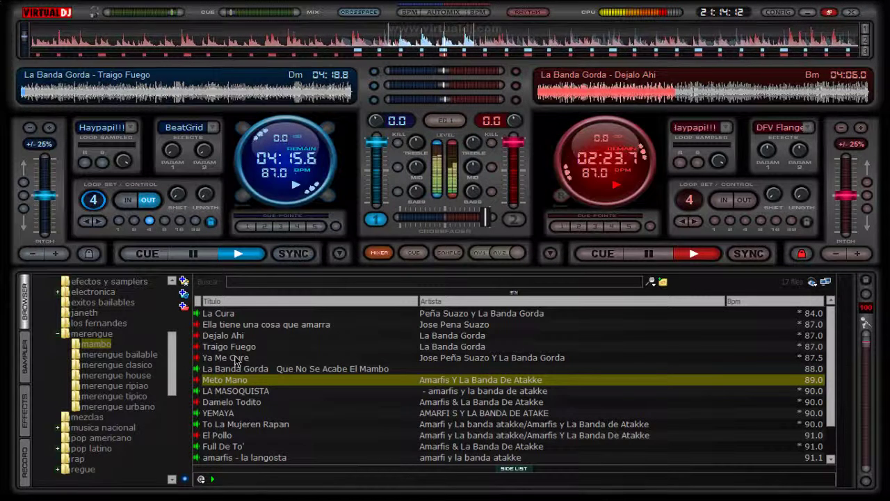
pyautogui.moveTo(236, 359); pyautogui.dragTo(236, 243)
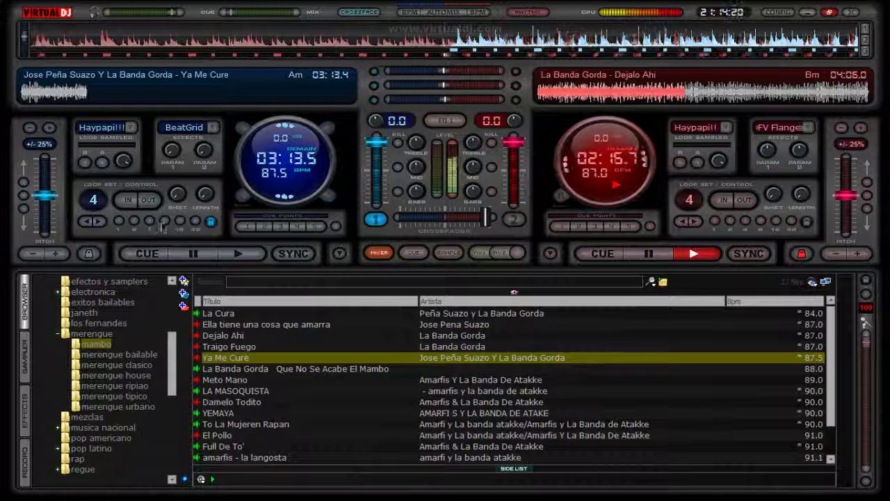
pyautogui.click(148, 221)
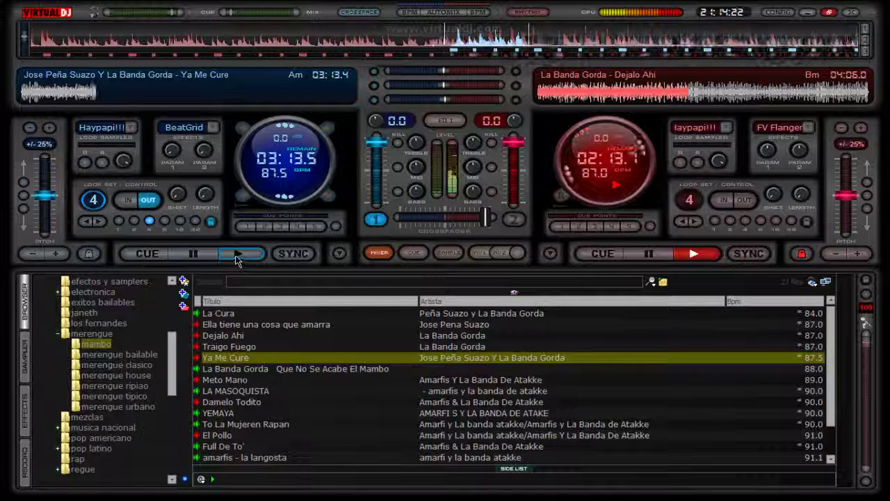
pyautogui.click(292, 254)
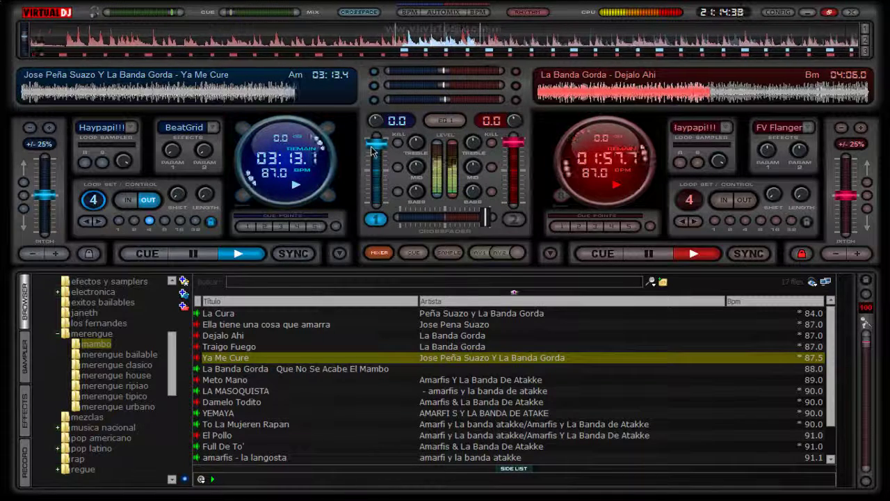
# Step: Crossfade gradually from deck 2 completely over to Ya Me Cure on deck 1, and pause deck 2
pyautogui.moveTo(370, 148)
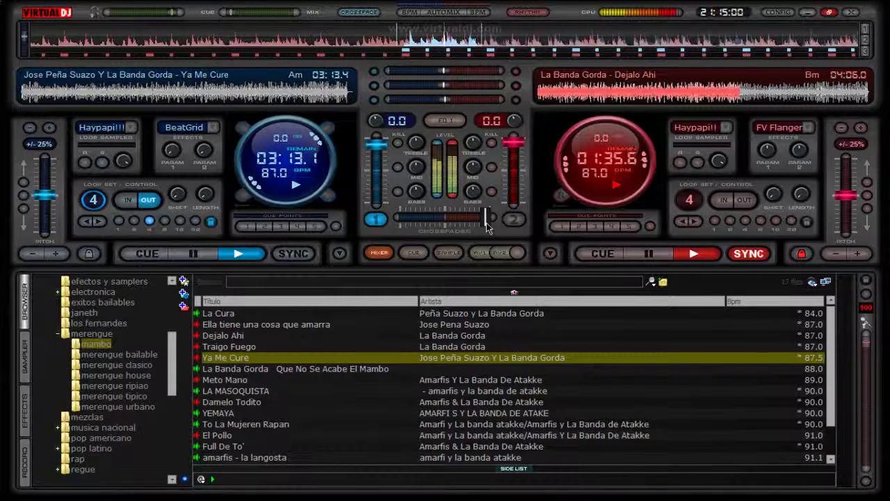
pyautogui.moveTo(485, 222); pyautogui.dragTo(482, 223)
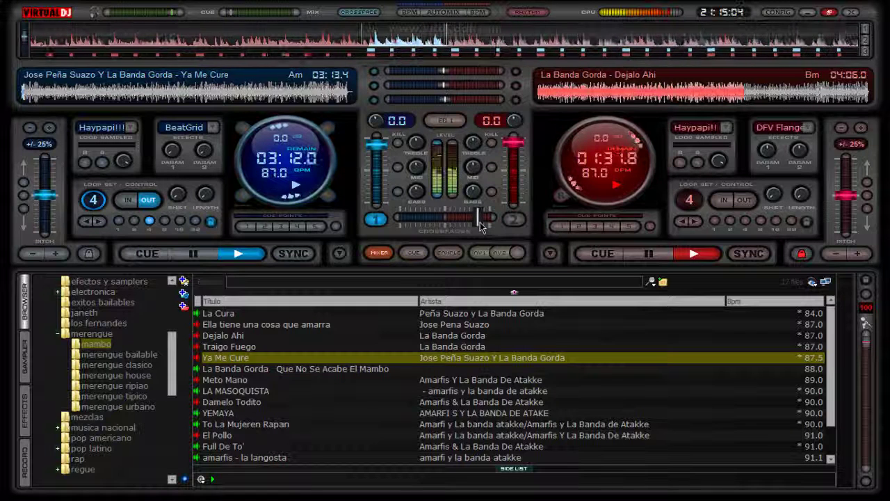
pyautogui.moveTo(482, 226)
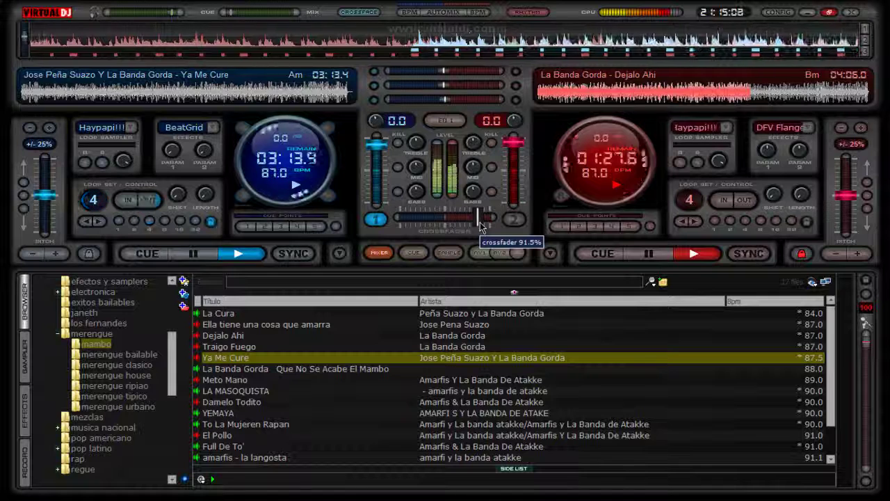
pyautogui.moveTo(473, 221); pyautogui.dragTo(404, 242)
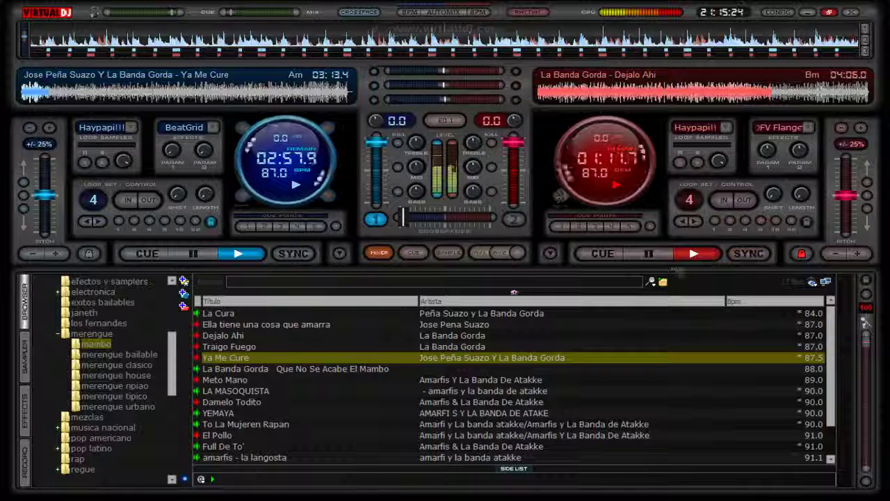
pyautogui.click(661, 257)
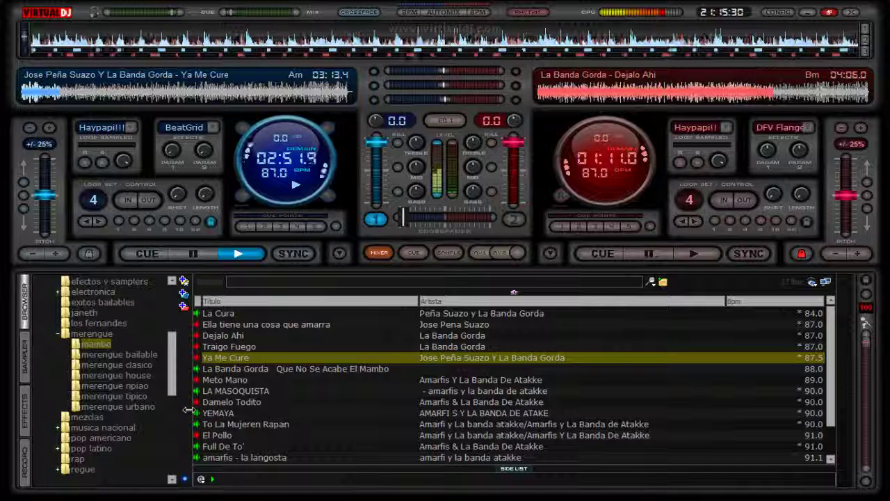
# Step: Load Traigo Fuego on deck 2, cue it near its beginning, and play it in a 4-beat loop
pyautogui.click(227, 347)
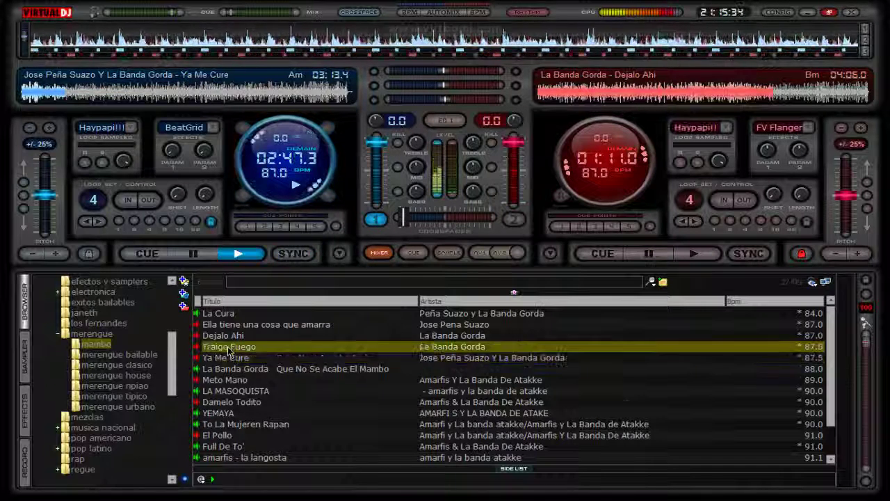
pyautogui.hotkey('ctrl', 'Right')
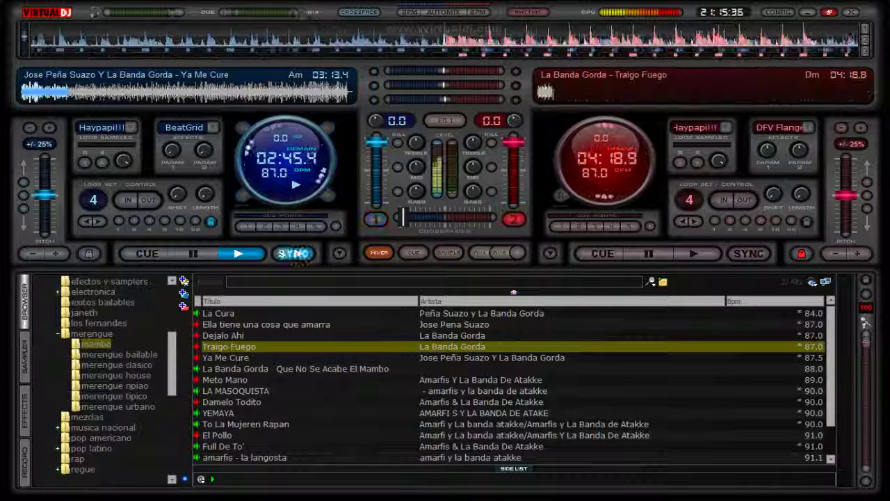
pyautogui.click(546, 97)
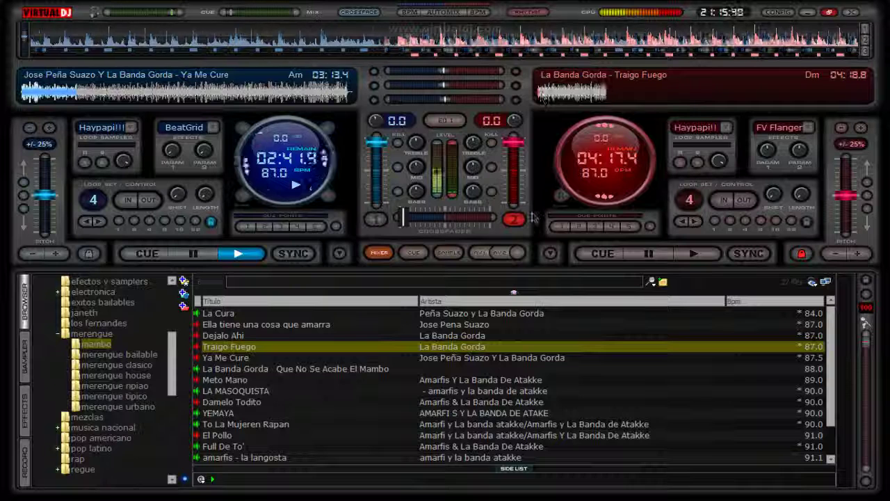
pyautogui.click(745, 222)
pyautogui.click(707, 259)
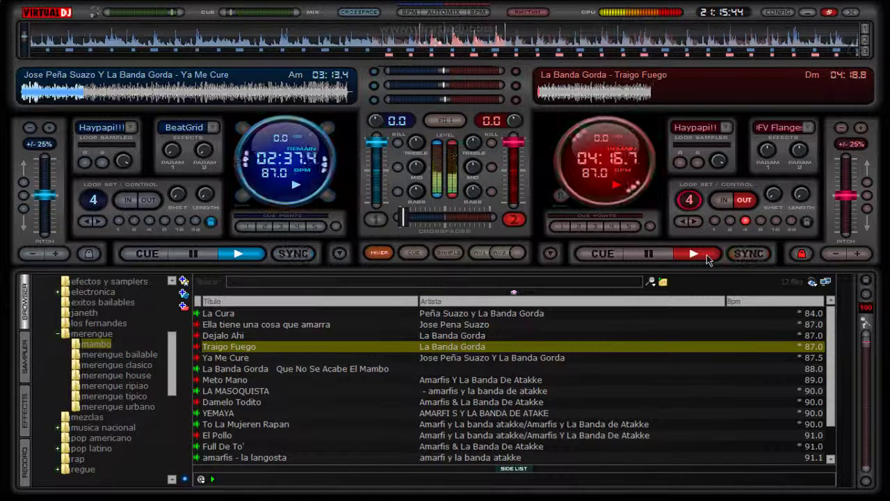
# Step: Sync Traigo Fuego on deck 2 to deck 1 until the beats align, and crossfade completely to deck 2
pyautogui.click(754, 255)
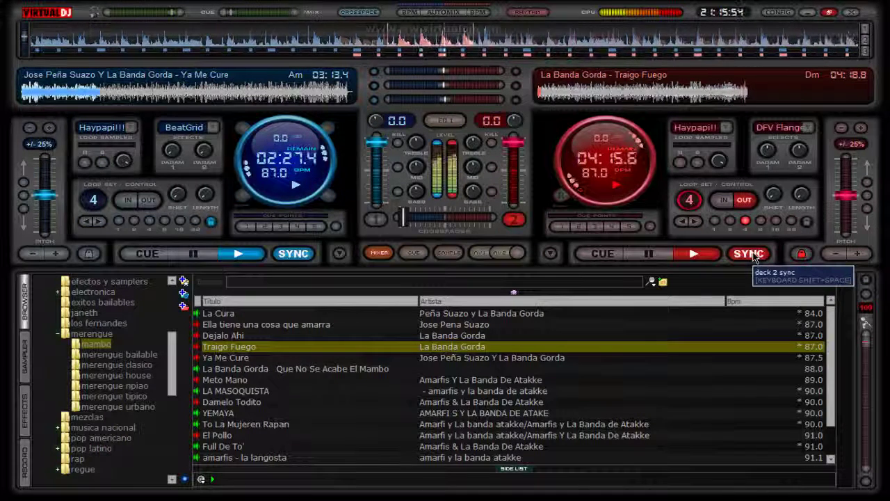
pyautogui.click(754, 255)
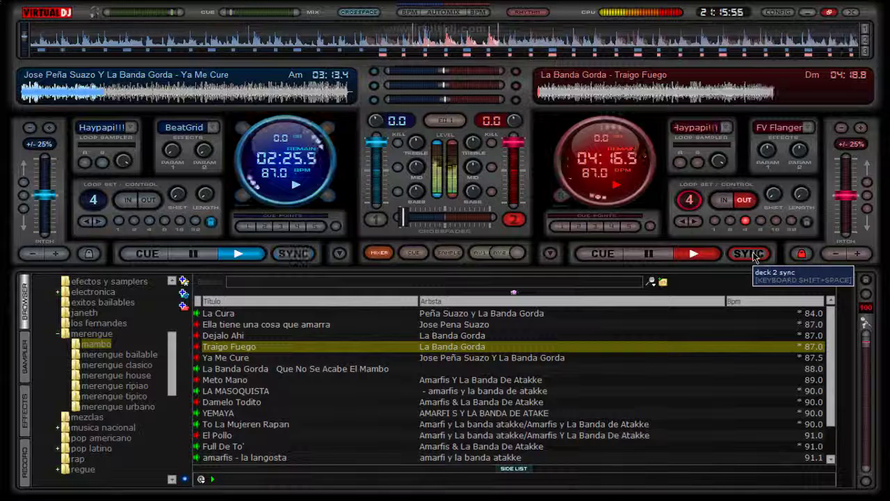
pyautogui.click(755, 255)
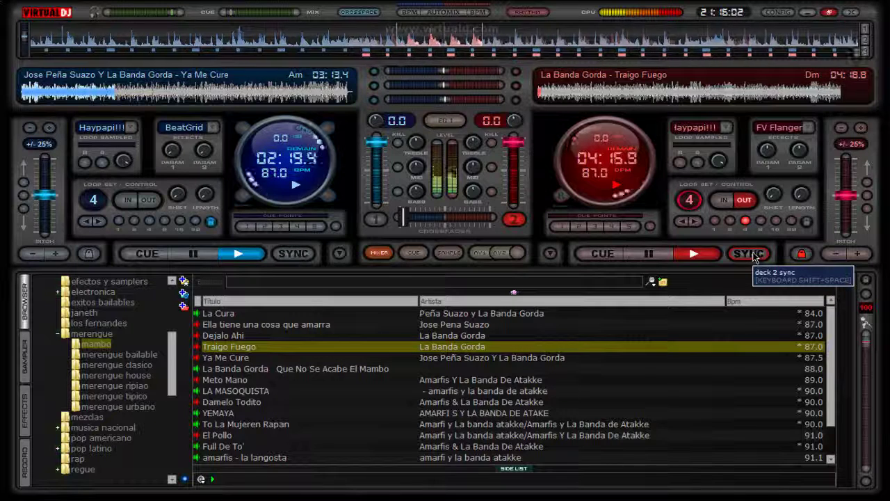
pyautogui.click(754, 254)
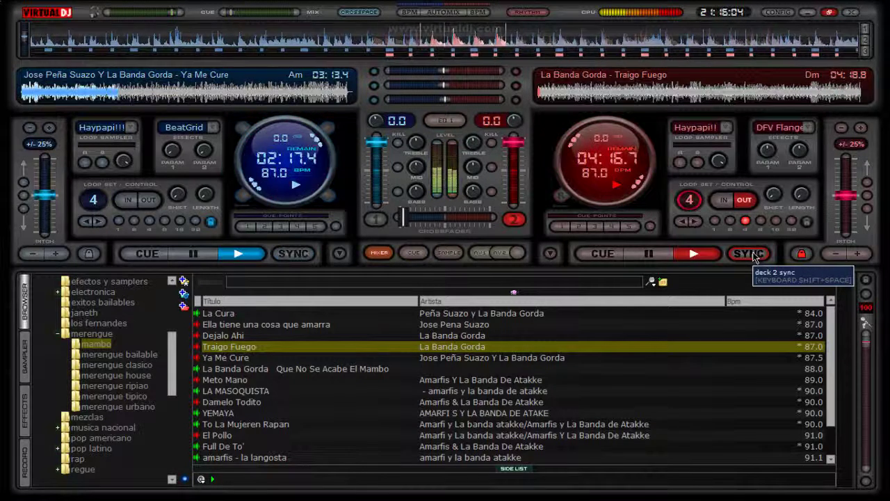
pyautogui.click(754, 255)
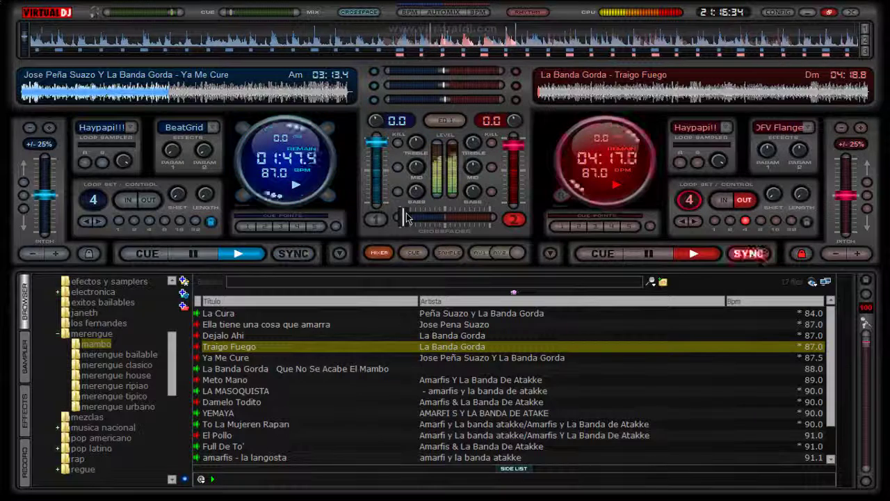
pyautogui.moveTo(412, 217); pyautogui.dragTo(491, 221)
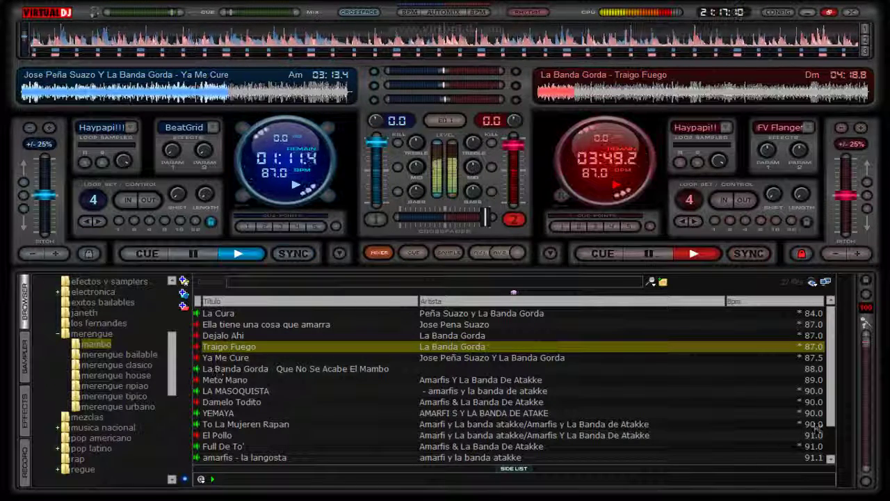
# Step: Raise the tempo of Traigo Fuego on deck 2 gradually to 89.4 BPM
pyautogui.scroll(-3, 834, 416)
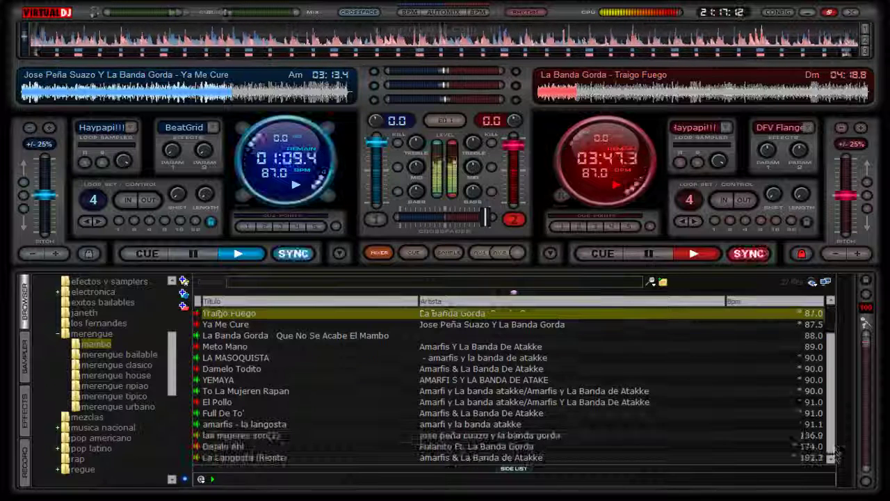
pyautogui.click(869, 212)
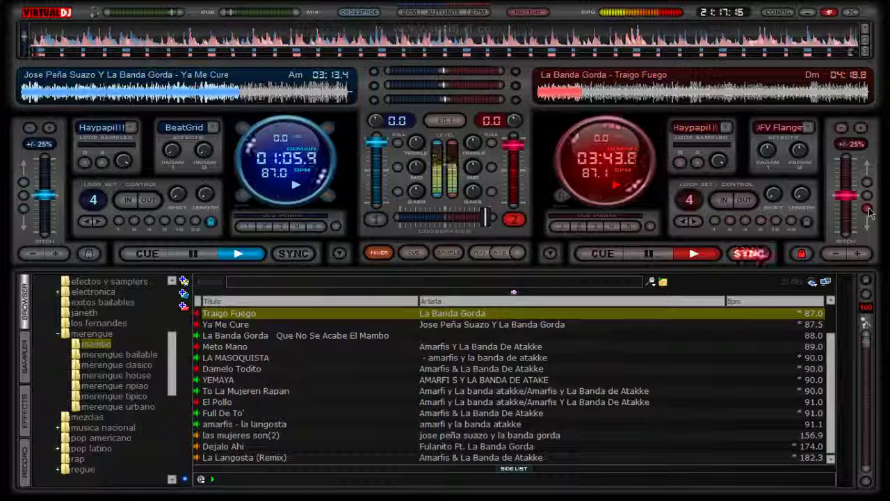
pyautogui.click(869, 212)
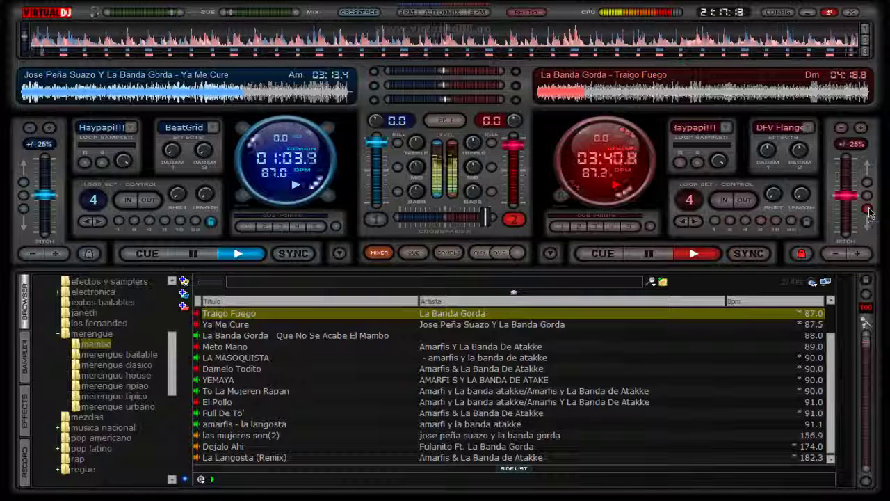
pyautogui.click(869, 212)
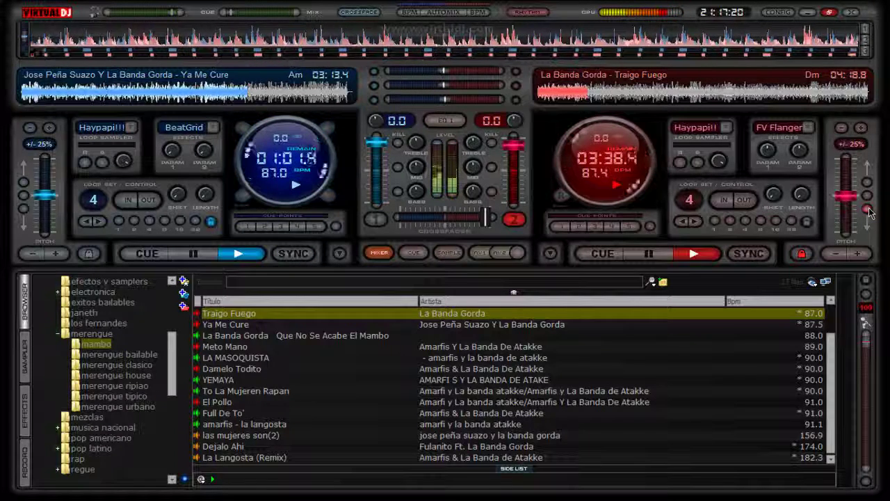
pyautogui.click(870, 212)
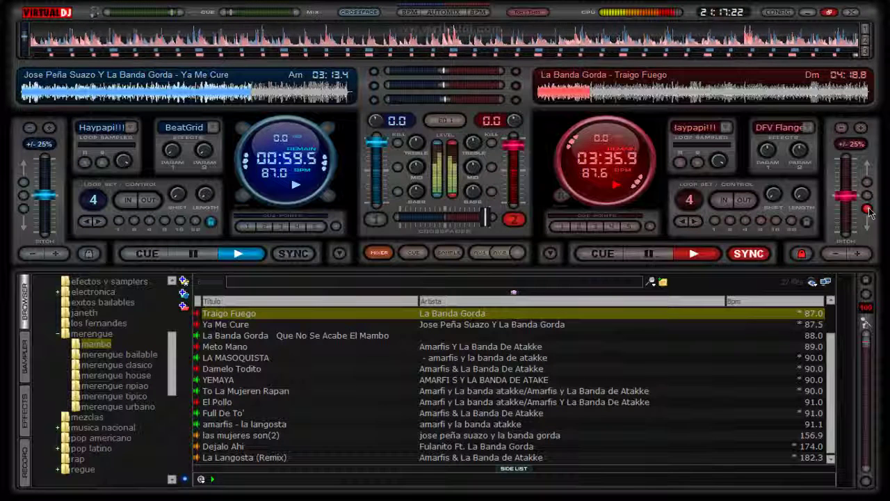
pyautogui.click(870, 212)
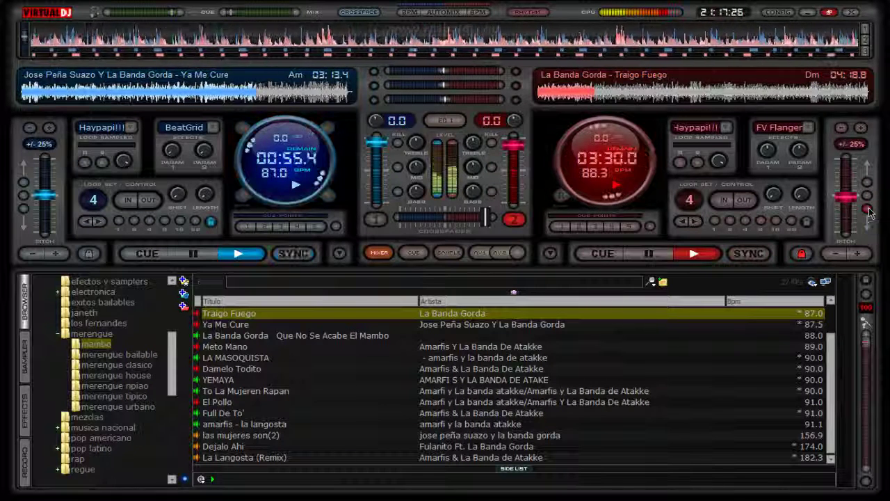
pyautogui.click(869, 212)
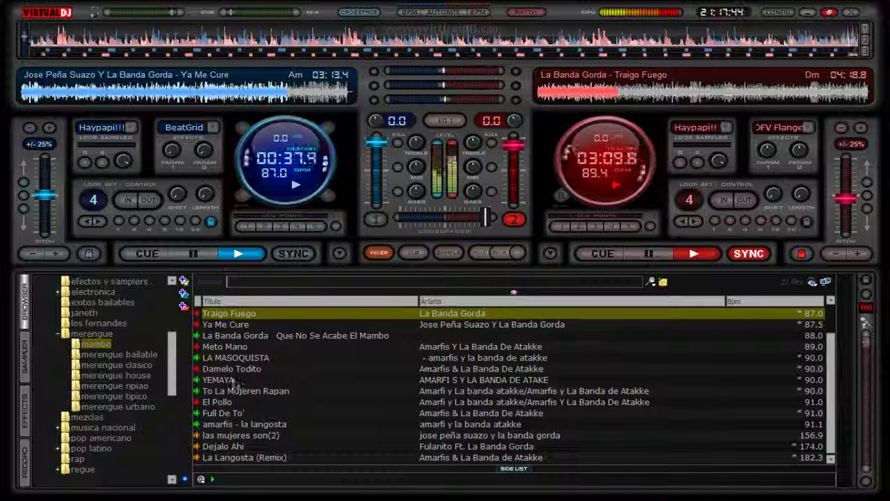
pyautogui.click(227, 348)
pyautogui.moveTo(226, 351); pyautogui.dragTo(266, 181)
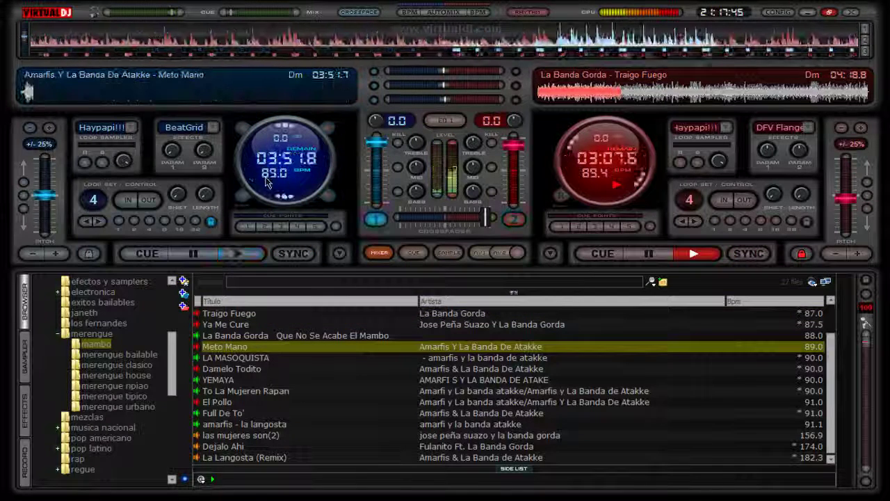
pyautogui.click(28, 94)
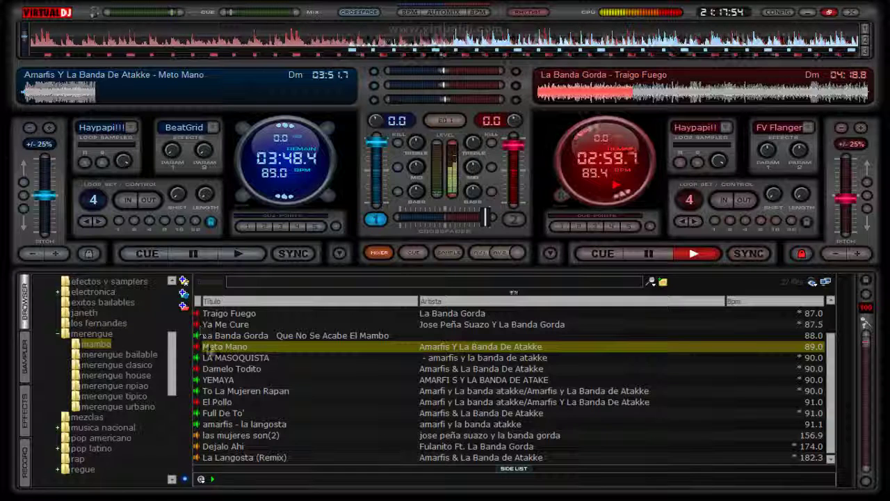
# Step: Load El Pollo on deck 1 and play it in a 4-beat loop synced to deck 2
pyautogui.click(228, 402)
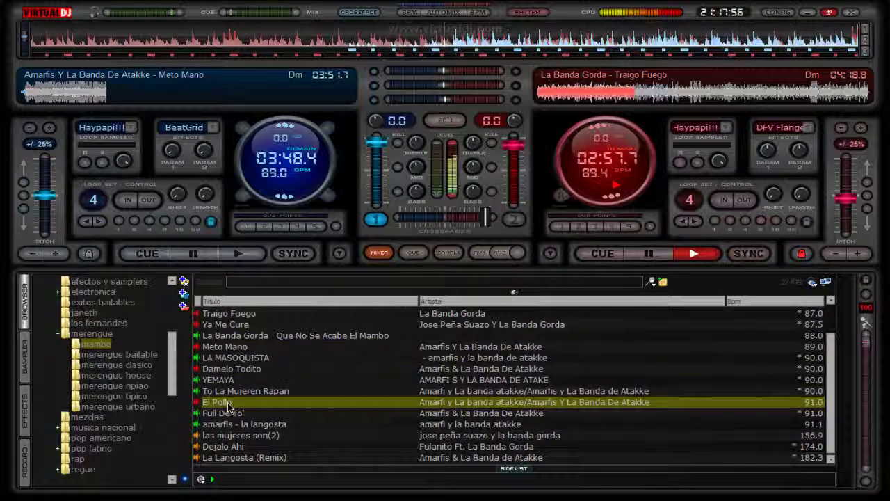
pyautogui.moveTo(253, 142); pyautogui.dragTo(256, 149)
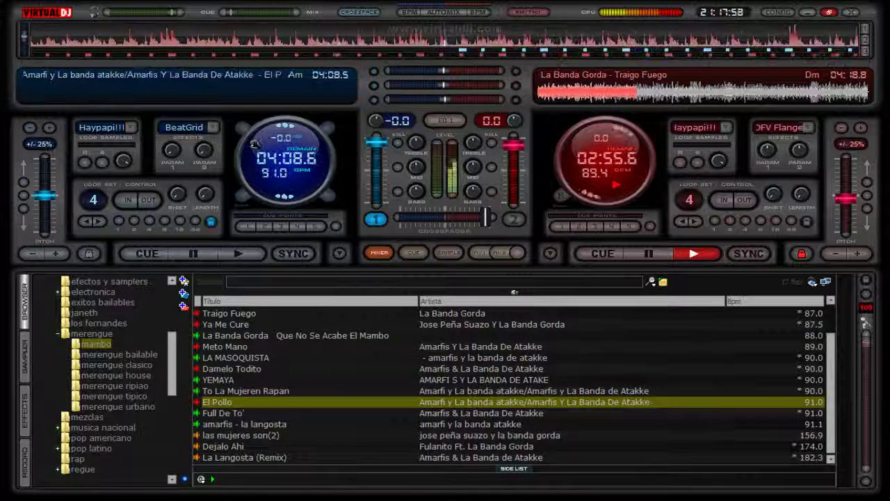
pyautogui.click(240, 254)
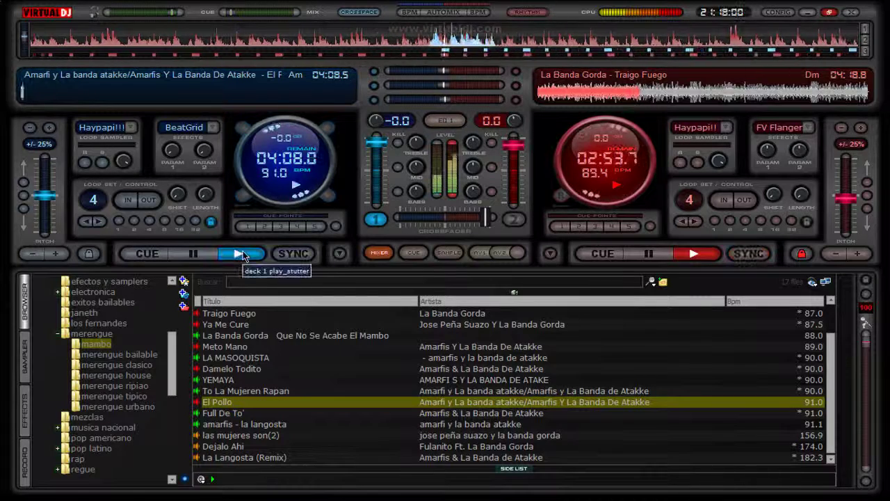
pyautogui.click(149, 222)
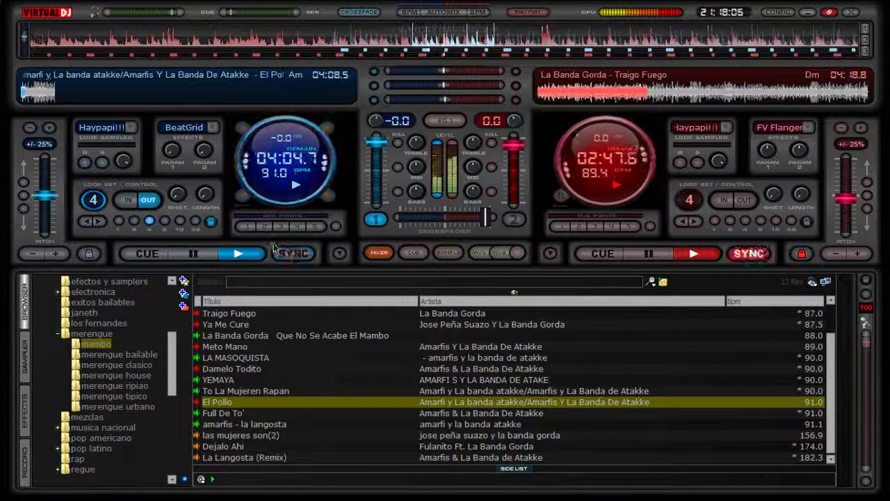
pyautogui.click(291, 254)
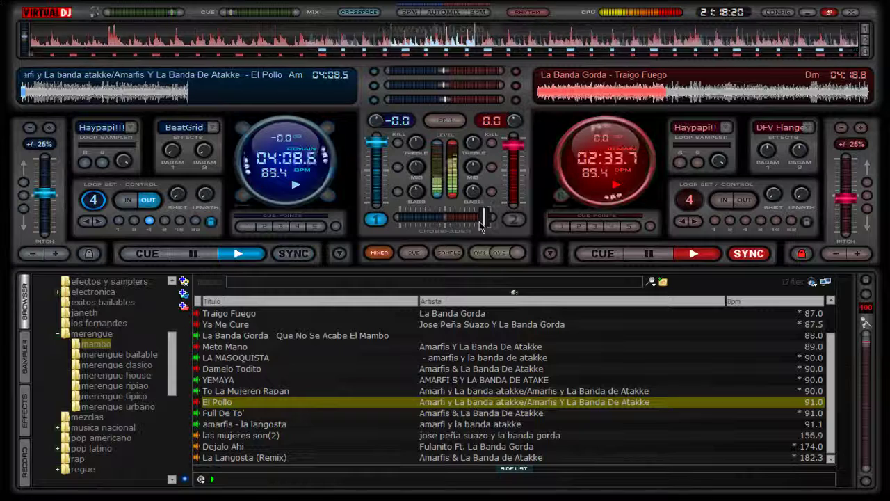
# Step: Crossfade gradually from deck 2 completely over to El Pollo on deck 1, and pause deck 2
pyautogui.click(473, 221)
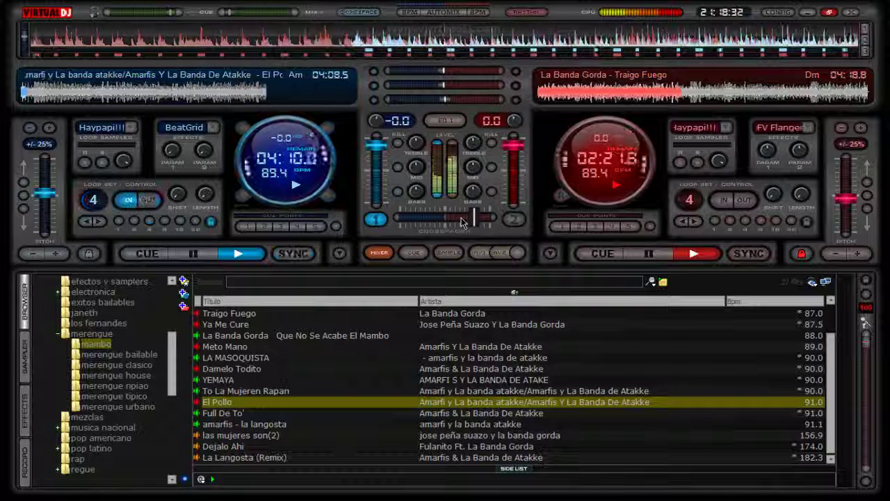
pyautogui.moveTo(472, 226); pyautogui.dragTo(404, 224)
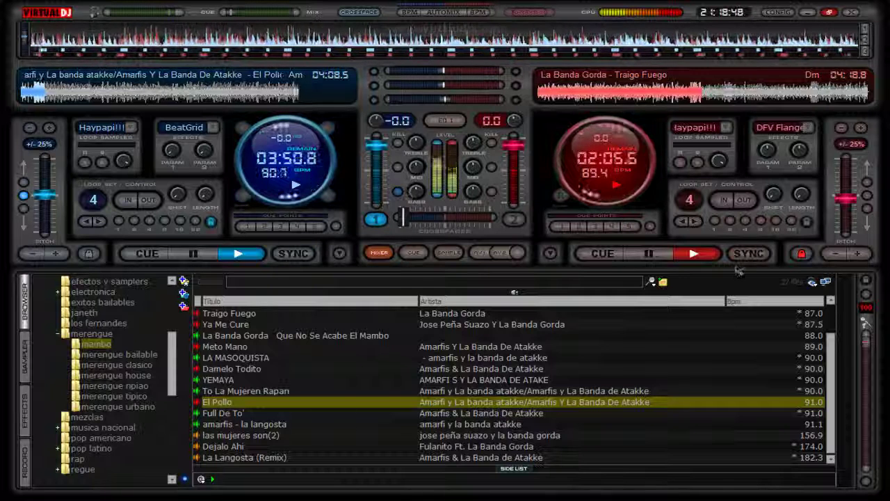
pyautogui.click(643, 256)
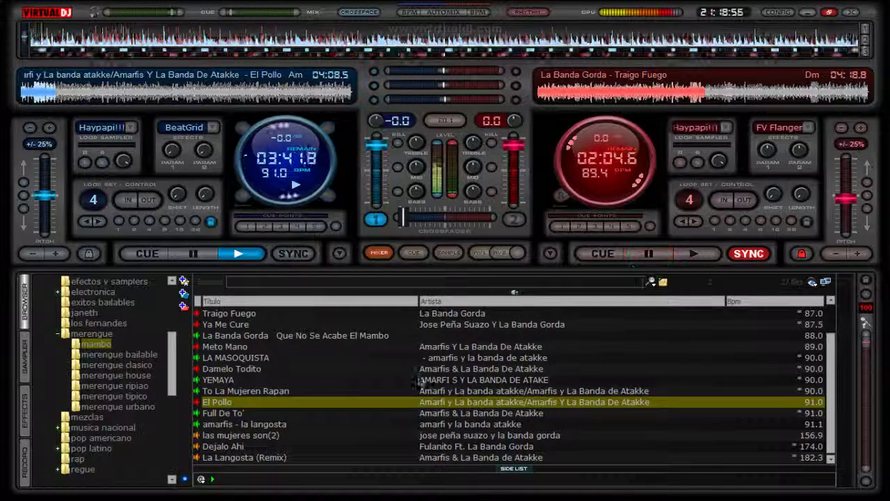
# Step: Load Meto Mano on deck 2, cue it near its beginning, and play it in a 4-beat loop
pyautogui.click(225, 350)
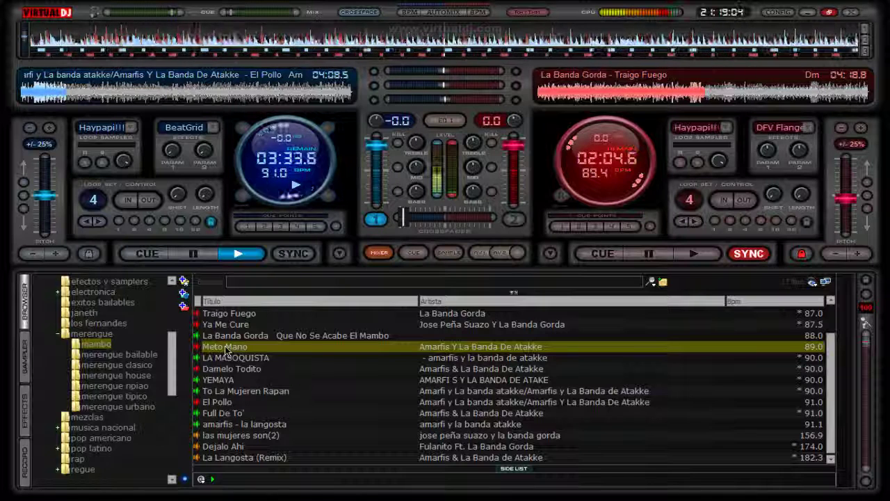
pyautogui.moveTo(226, 350); pyautogui.dragTo(603, 191)
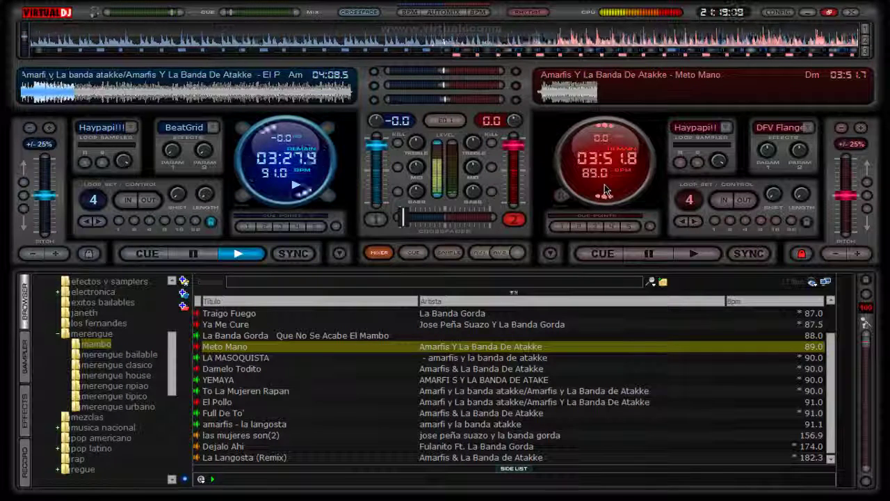
pyautogui.moveTo(549, 98); pyautogui.dragTo(547, 99)
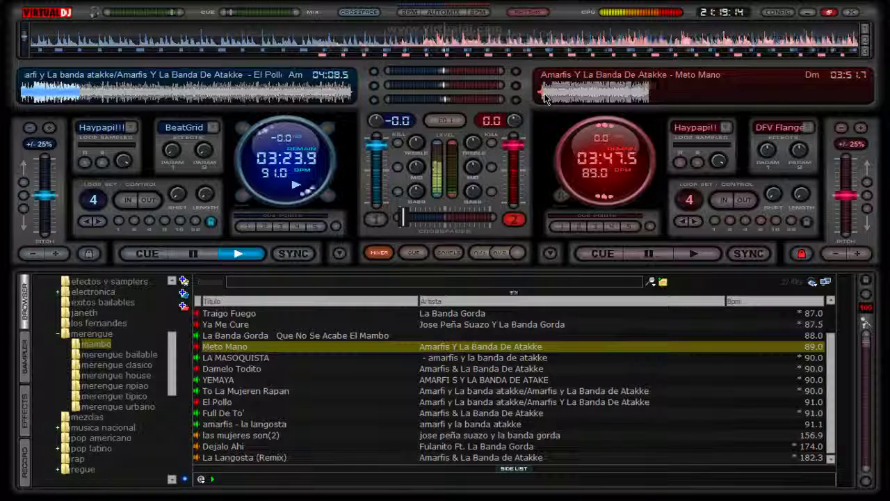
pyautogui.press('l')
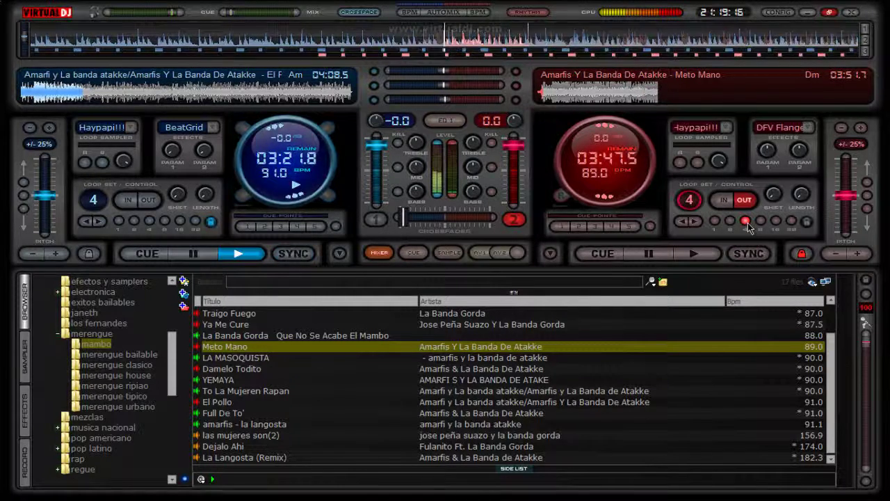
pyautogui.click(714, 256)
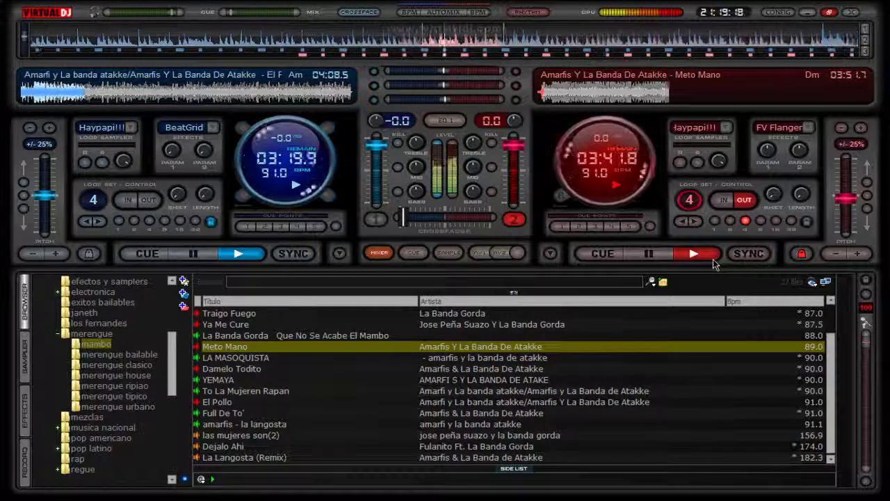
# Step: Sync Meto Mano to deck 1, try a slight crossfade toward it, and return the crossfader fully to deck 1
pyautogui.click(744, 255)
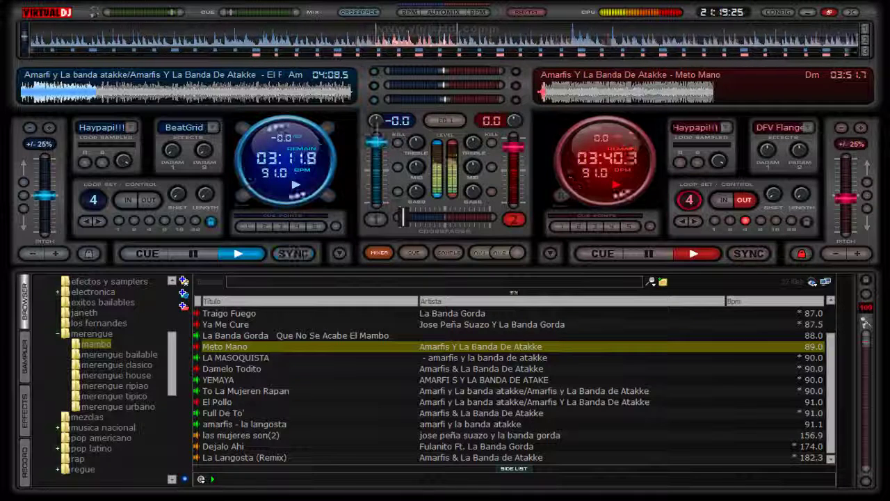
pyautogui.moveTo(406, 215); pyautogui.dragTo(413, 214)
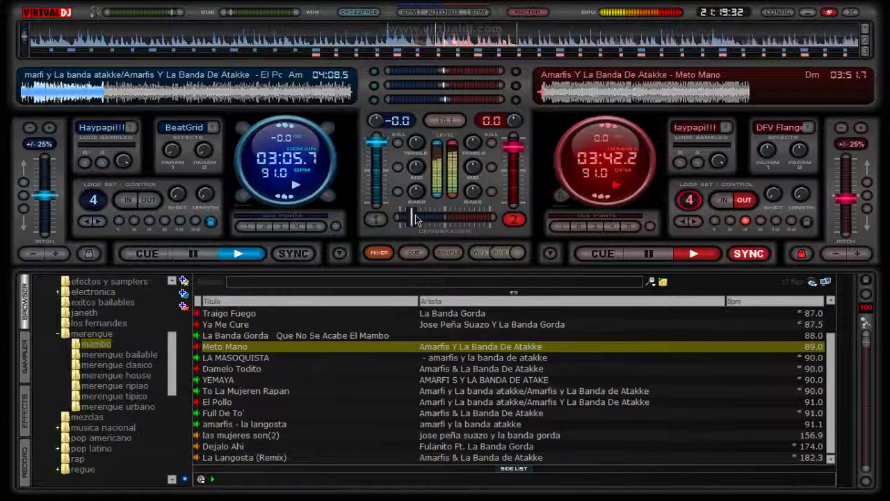
pyautogui.moveTo(415, 215); pyautogui.dragTo(399, 217)
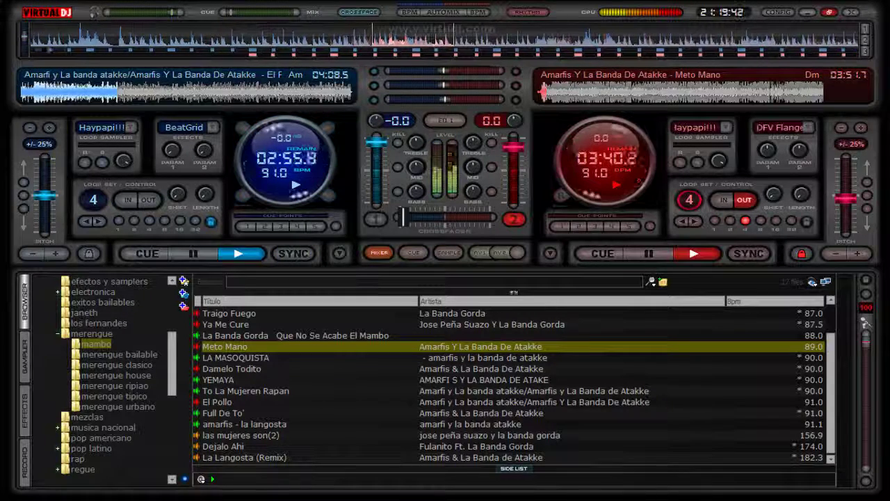
# Step: Load amarfis - la langosta on deck 2 and play it in a 4-beat loop synced to El Pollo on deck 1
pyautogui.click(254, 423)
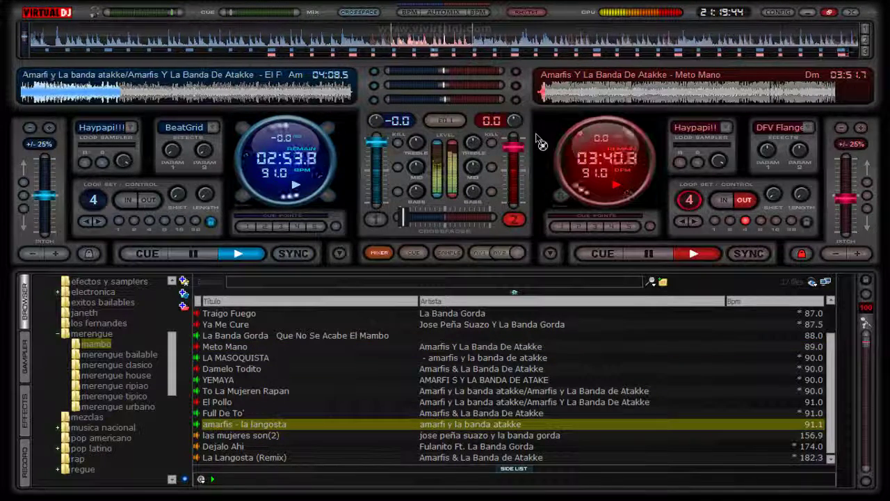
pyautogui.moveTo(615, 141); pyautogui.dragTo(611, 133)
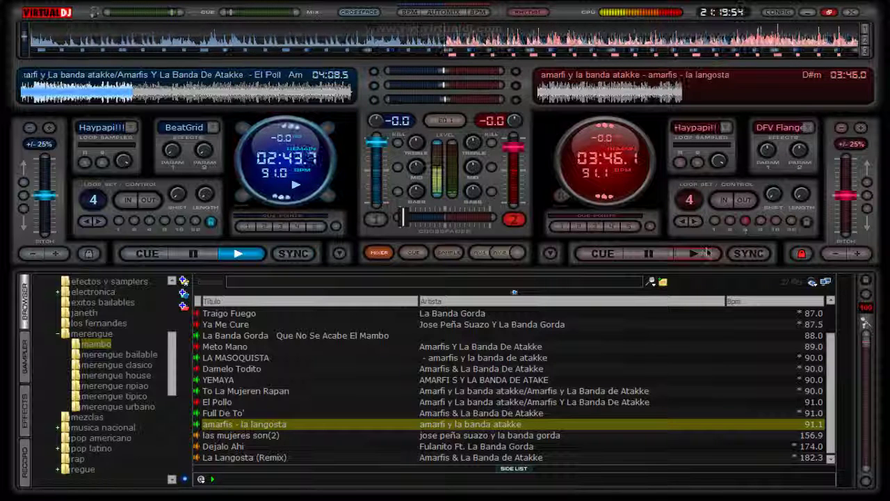
pyautogui.click(745, 221)
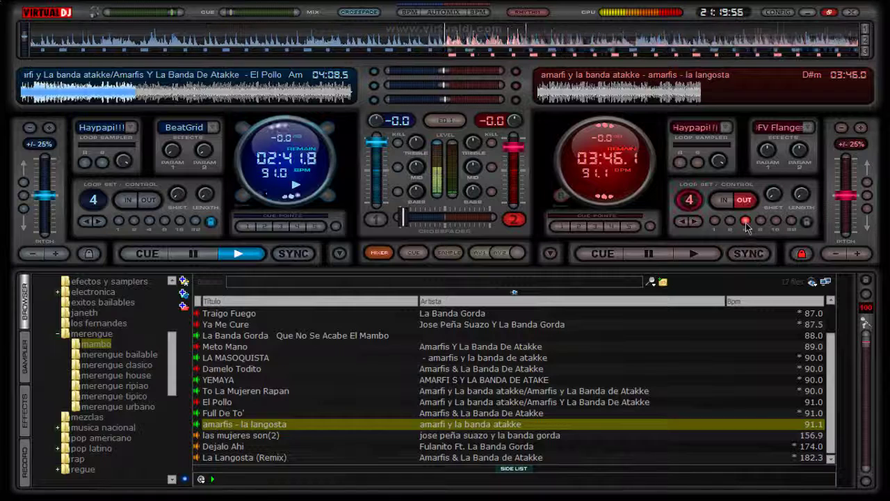
pyautogui.click(709, 256)
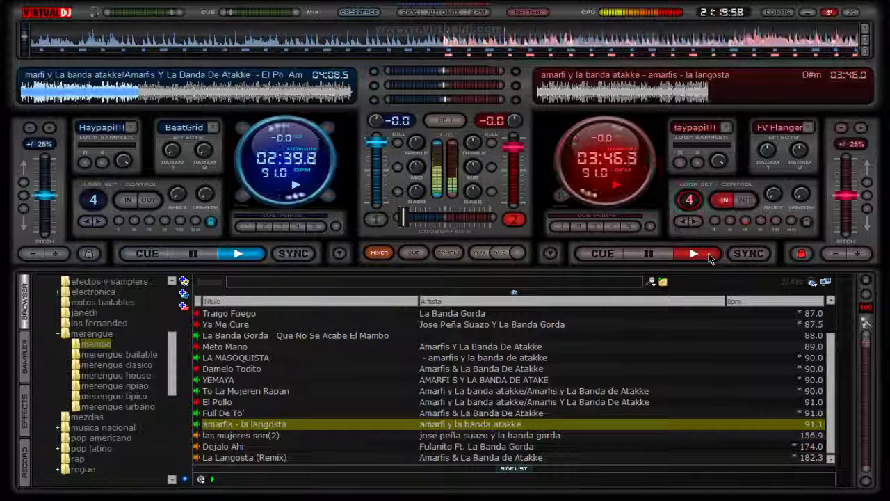
pyautogui.click(745, 254)
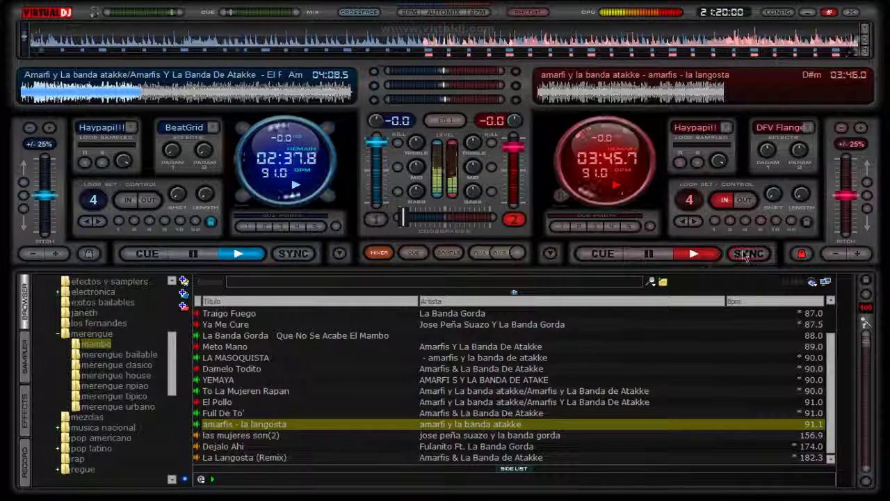
pyautogui.click(746, 221)
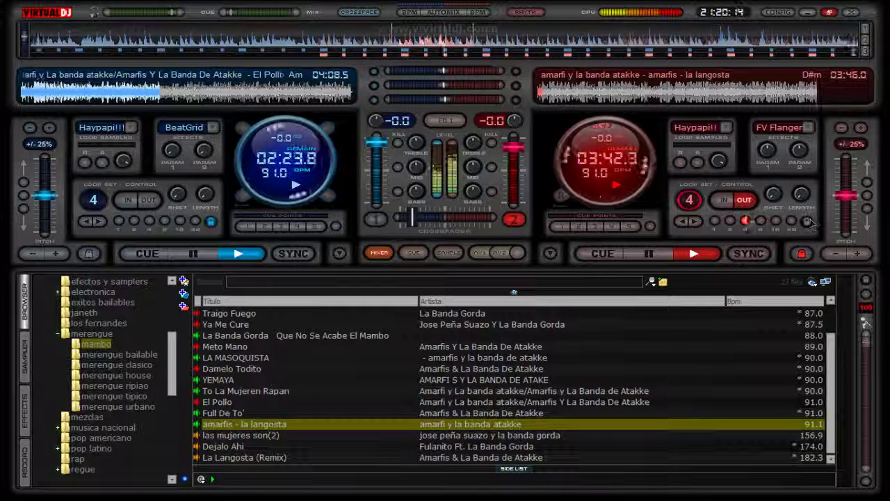
# Step: Release the loop on deck 2, crossfade completely over to amarfis - la langosta, and pause deck 1
pyautogui.click(744, 220)
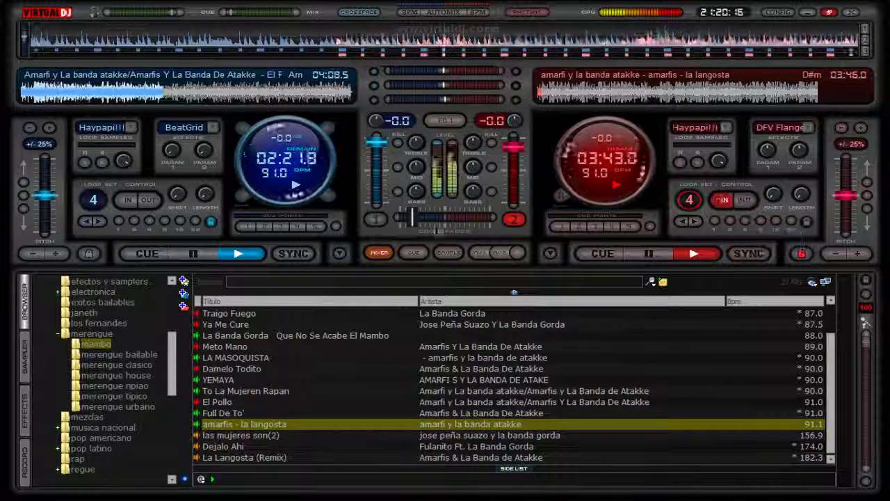
pyautogui.moveTo(412, 217); pyautogui.dragTo(481, 224)
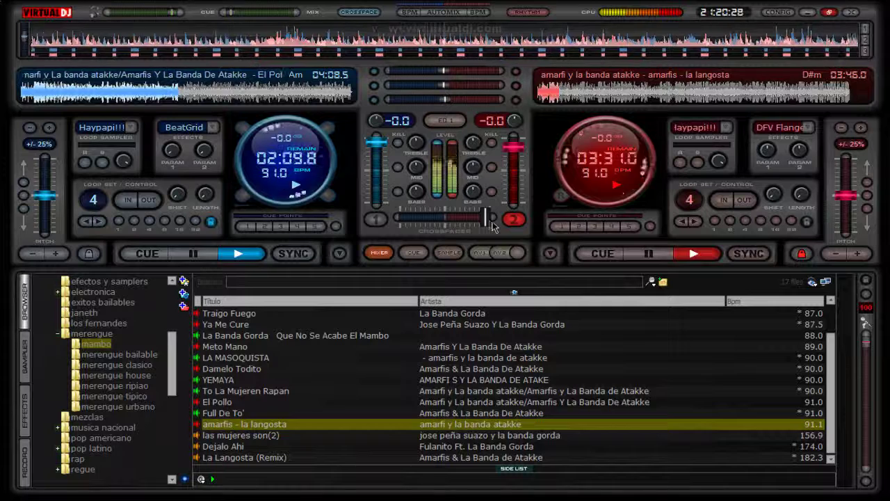
pyautogui.click(200, 255)
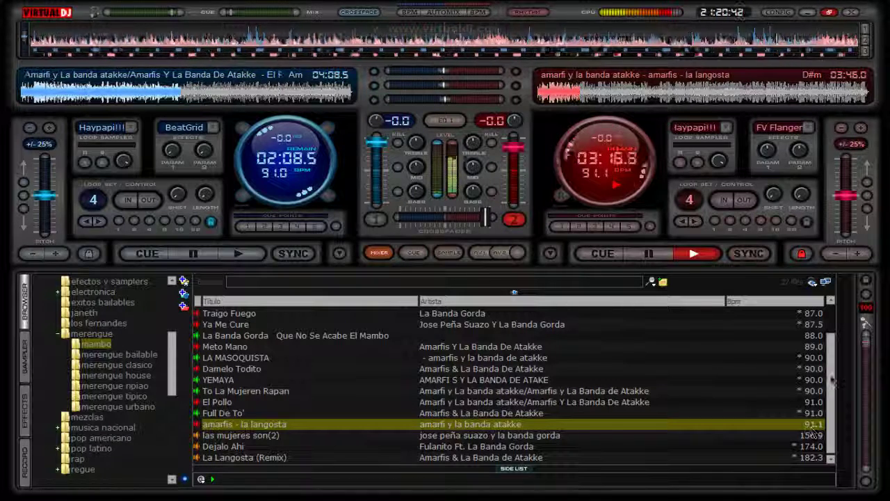
pyautogui.scroll(1, 830, 360)
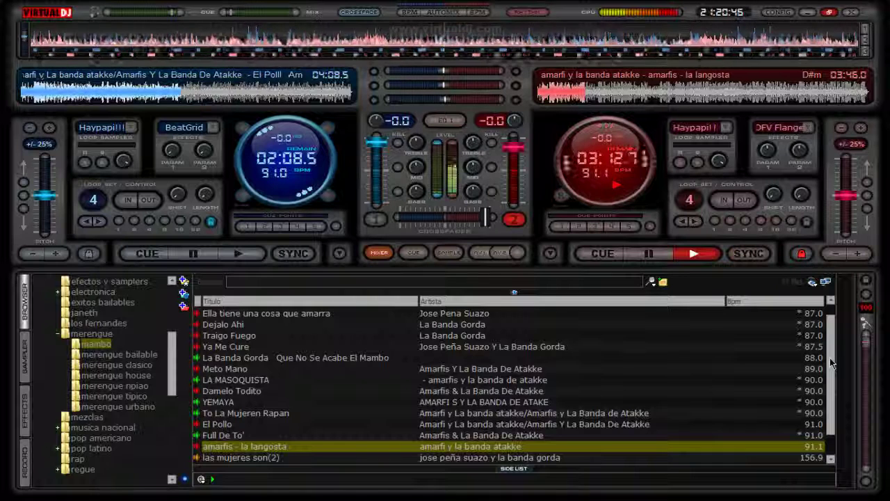
# Step: Load Meto Mano from the mambo folder on deck 1 and play it in a 4-beat loop synced to deck 2
pyautogui.scroll(-1, 832, 368)
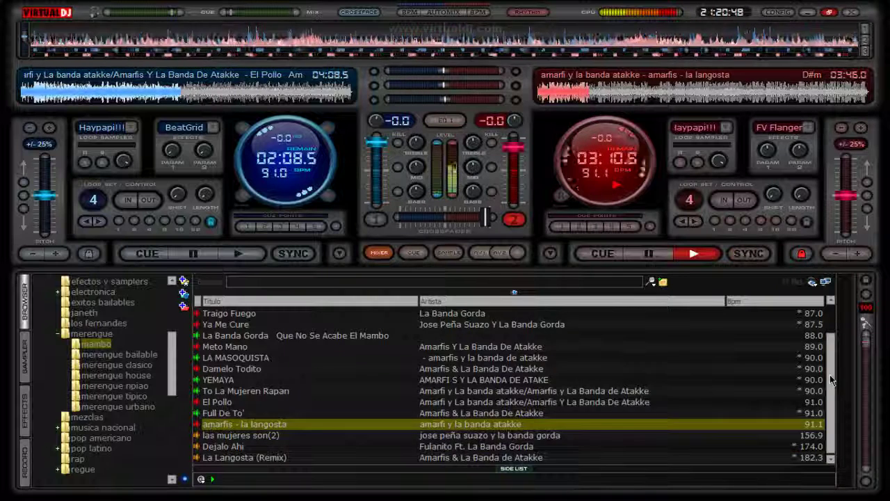
pyautogui.scroll(1, 829, 358)
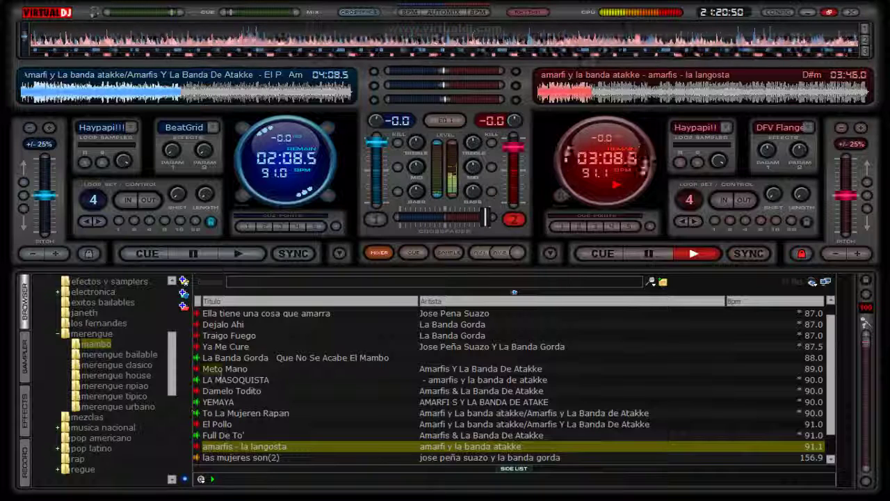
pyautogui.click(221, 372)
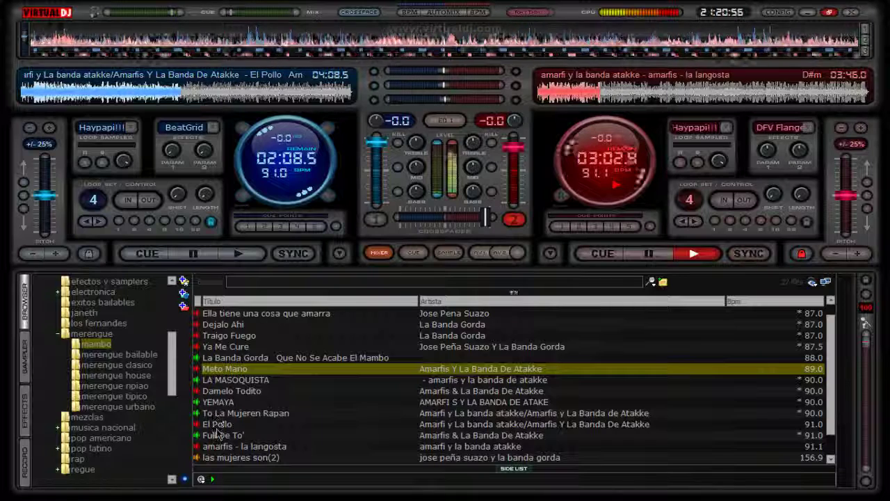
pyautogui.moveTo(225, 374); pyautogui.dragTo(283, 180)
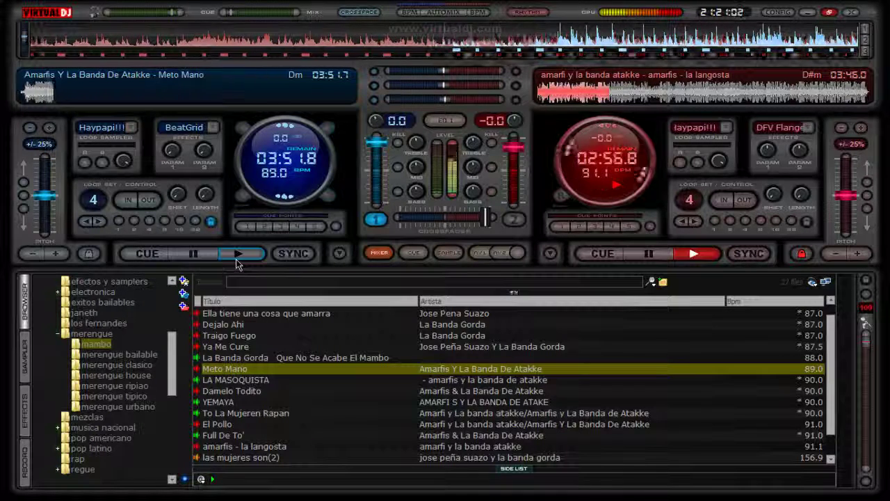
pyautogui.click(237, 257)
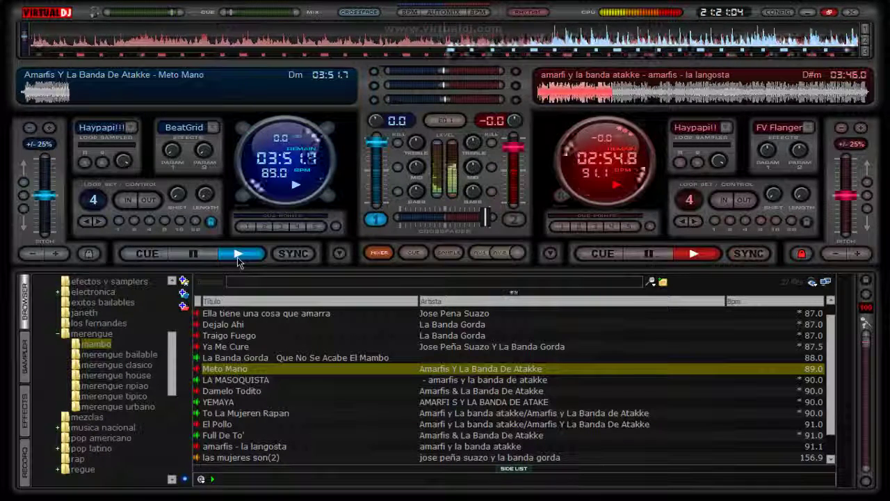
pyautogui.click(304, 255)
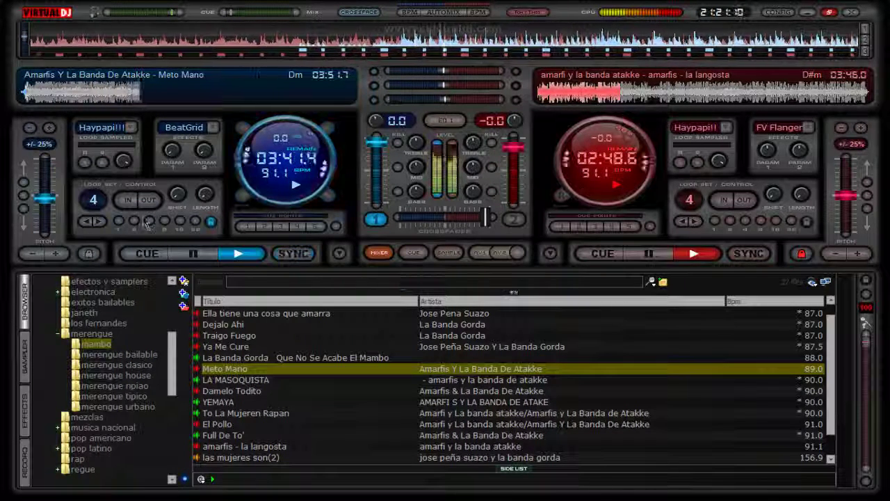
pyautogui.click(150, 221)
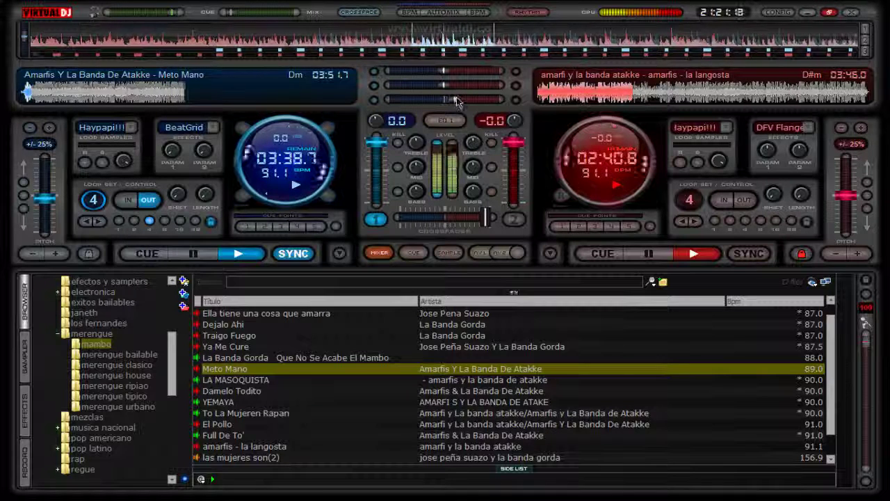
# Step: Crossfade gradually from deck 2 to Meto Mano on deck 1, releasing its loop partway through, and pause deck 2
pyautogui.moveTo(486, 217); pyautogui.dragTo(473, 218)
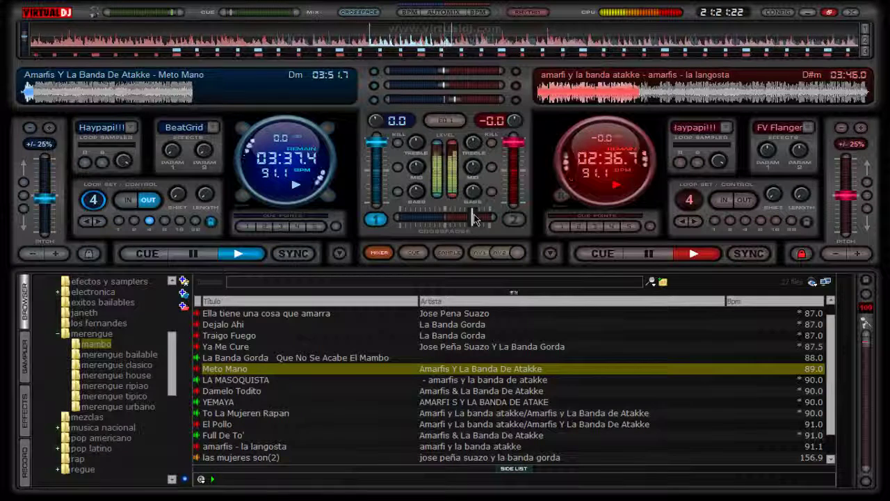
pyautogui.moveTo(470, 215); pyautogui.dragTo(466, 215)
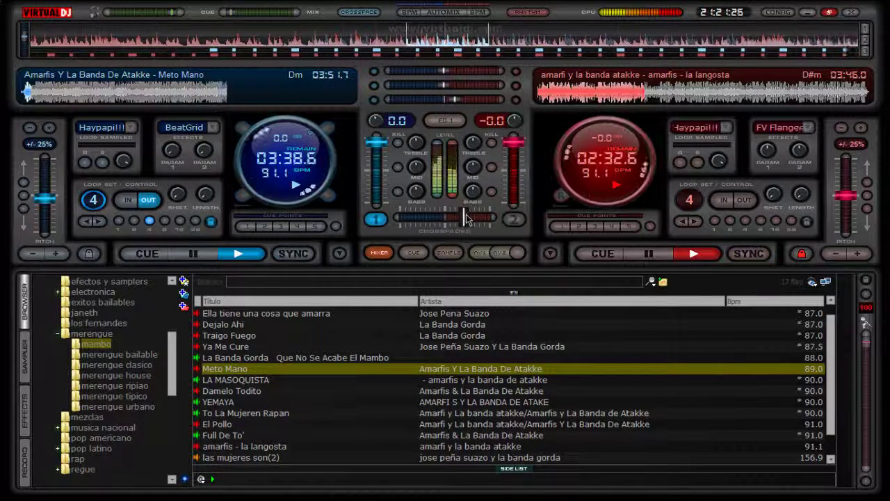
pyautogui.click(128, 199)
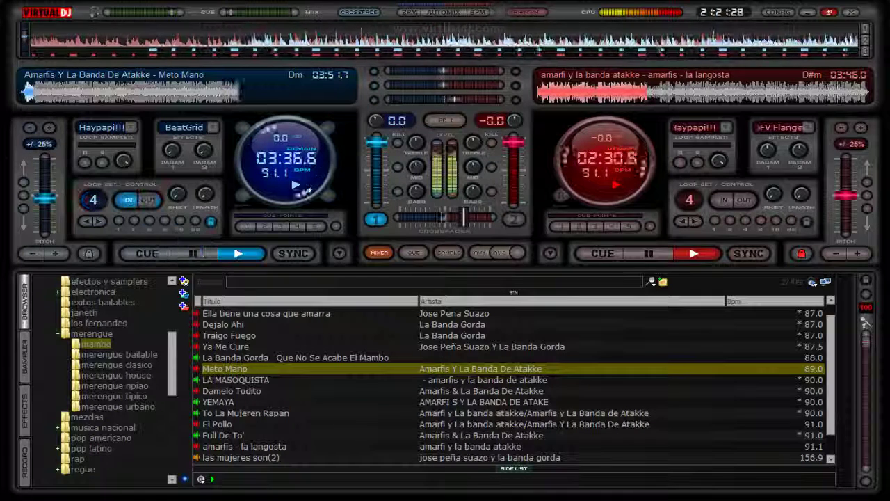
pyautogui.moveTo(463, 216); pyautogui.dragTo(407, 215)
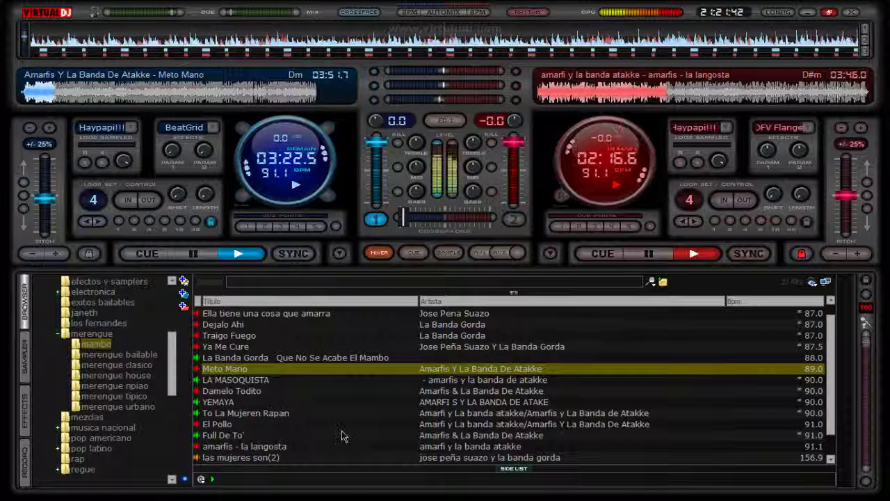
pyautogui.click(651, 255)
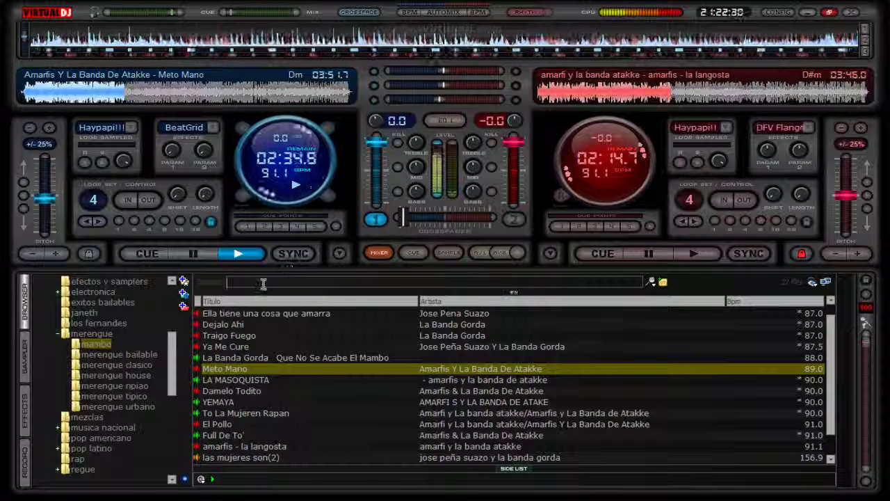
# Step: Search the music library for "wily dj"
pyautogui.write('wy')
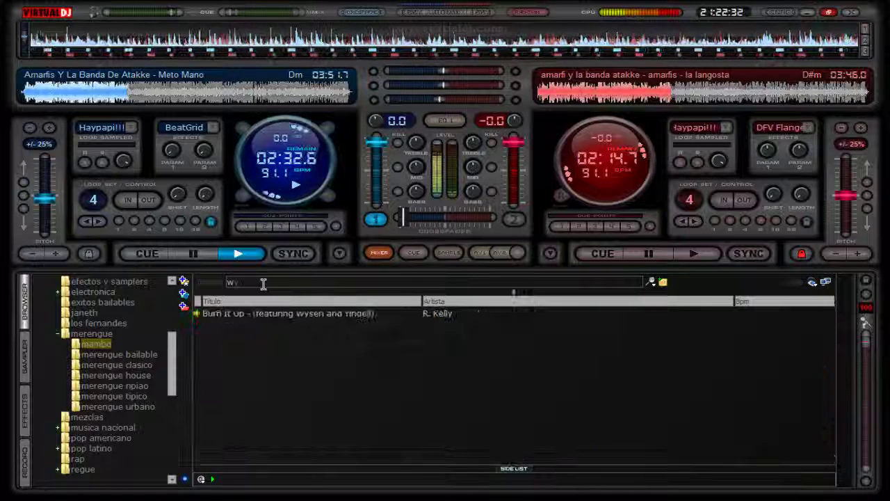
pyautogui.write('ly')
pyautogui.press('BackSpace')
pyautogui.press('BackSpace')
pyautogui.press('BackSpace')
pyautogui.write('ily')
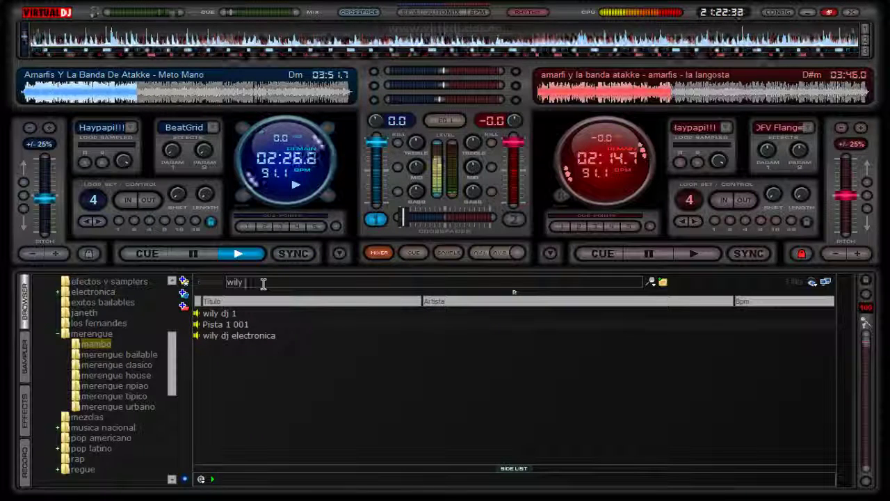
pyautogui.write(' dj')
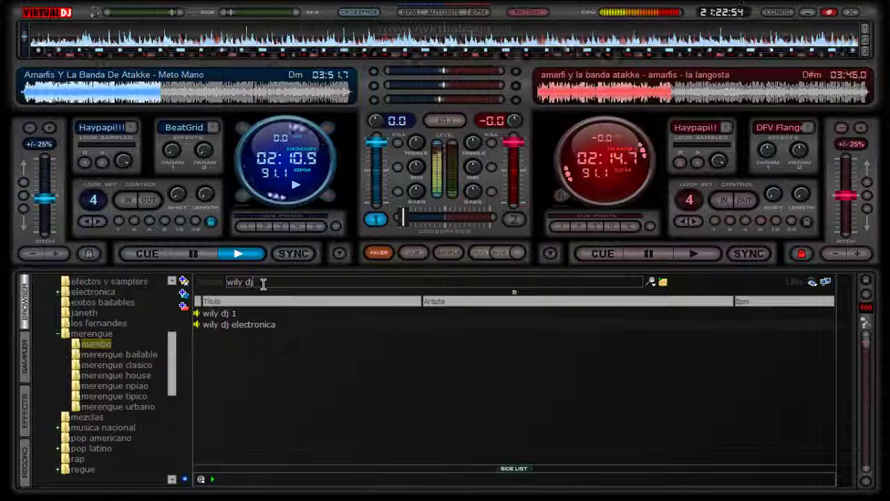
# Step: Bring up the Camtasia Recorder window and fade deck 1's volume down toward its minimum
pyautogui.press('super')
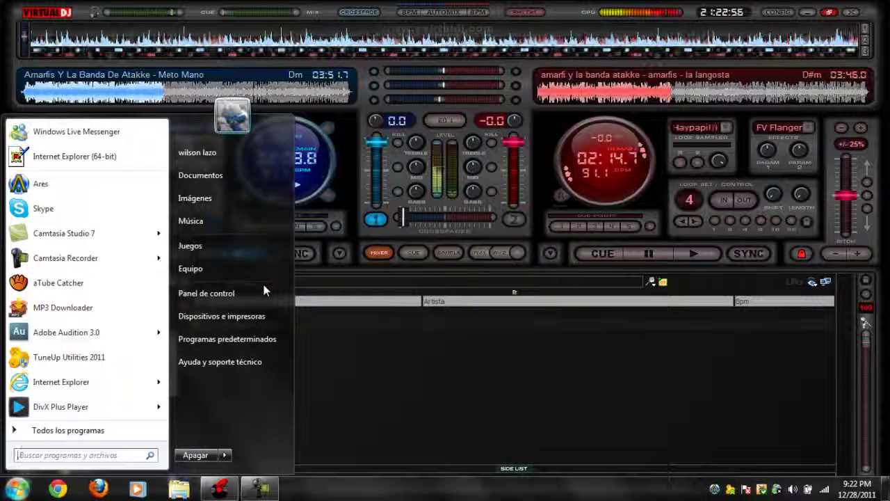
pyautogui.click(258, 486)
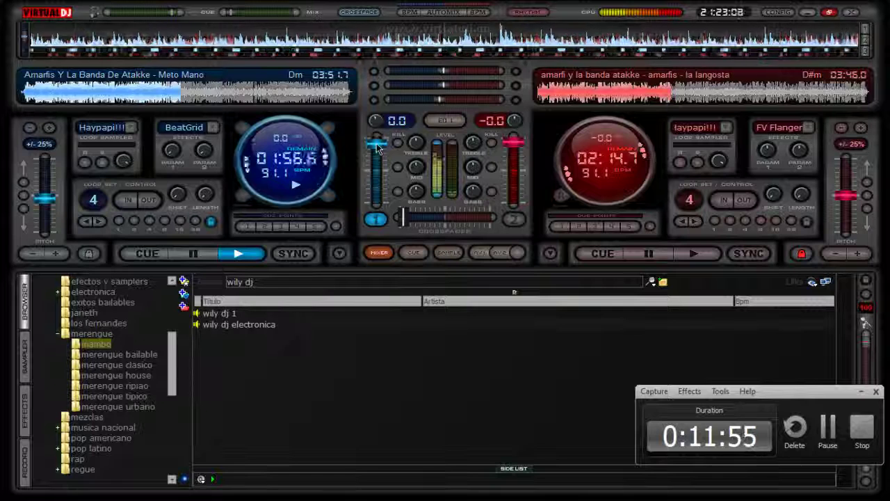
pyautogui.moveTo(376, 146); pyautogui.dragTo(379, 215)
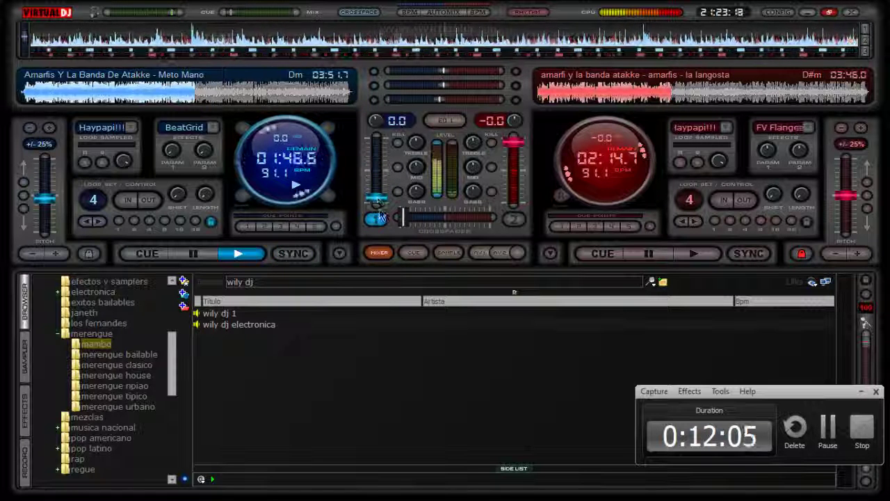